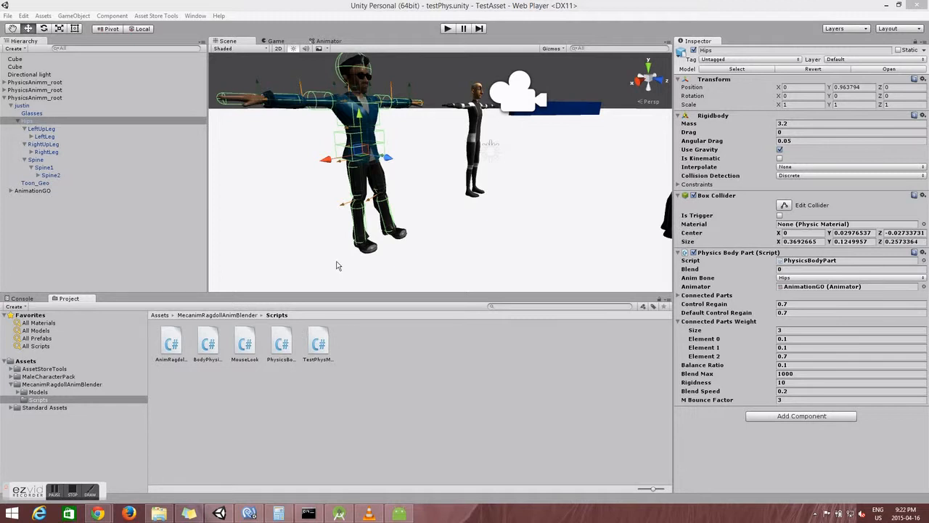
# Step: Look around the scene, then collapse and re-expand the Physics Body Part settings
pyautogui.moveTo(515, 185); pyautogui.dragTo(411, 125, button='right')
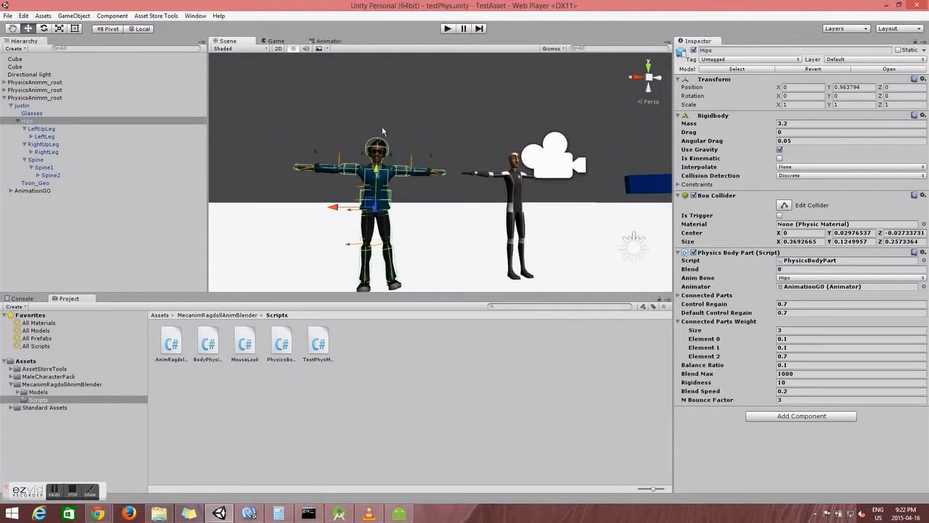
pyautogui.doubleClick(718, 254)
pyautogui.click(718, 254)
pyautogui.click(718, 255)
pyautogui.click(718, 255)
pyautogui.click(718, 254)
# Step: Compare the LeftUpLeg, LeftLeg, RightUpLeg and Spine bones, ending back on RightUpLeg
pyautogui.click(49, 129)
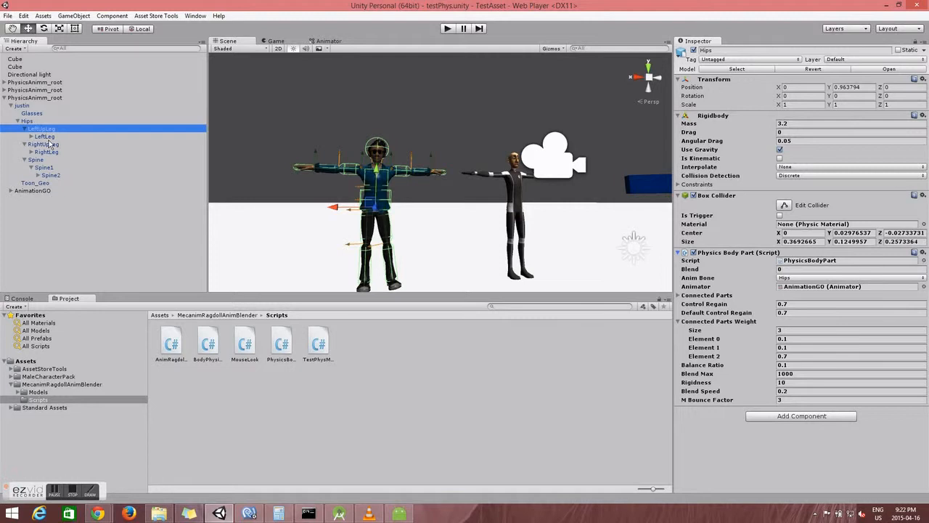
pyautogui.click(47, 136)
pyautogui.click(47, 144)
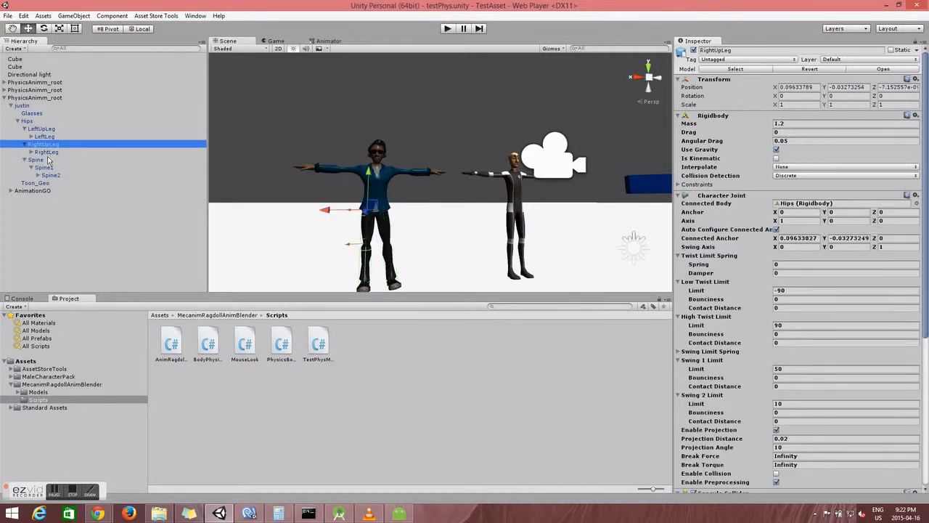
pyautogui.click(49, 161)
pyautogui.click(47, 145)
# Step: Check the RightLeg bone, then scroll RightUpLeg's Inspector down to Physics Body Part
pyautogui.moveTo(428, 217); pyautogui.dragTo(450, 256, button='right')
pyautogui.press('w')
pyautogui.press('s')
pyautogui.press('w')
pyautogui.press('s')
pyautogui.click(47, 152)
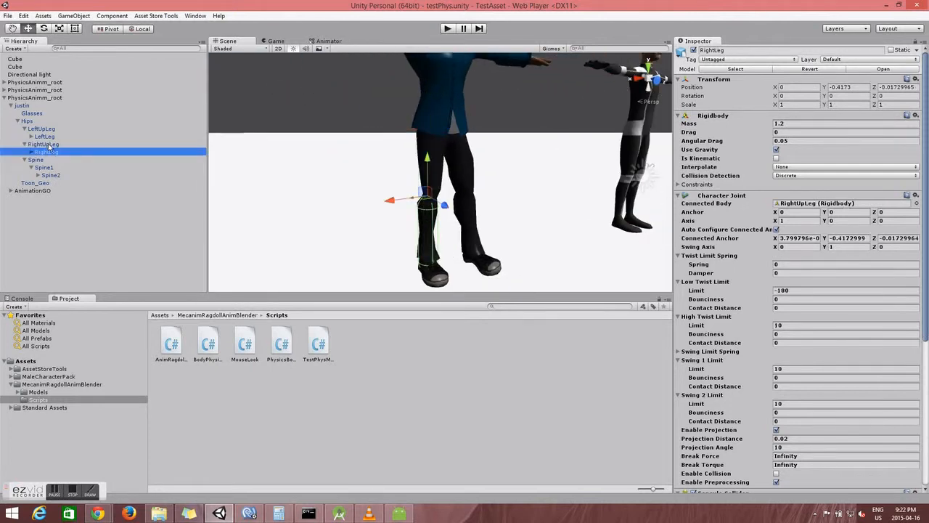
pyautogui.click(48, 145)
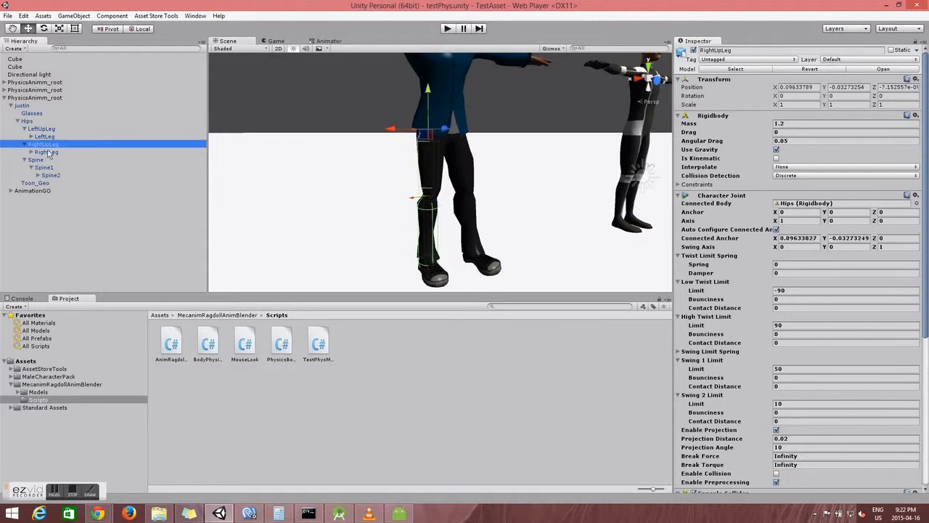
pyautogui.click(48, 153)
pyautogui.click(47, 146)
pyautogui.scroll(-6, 770, 276)
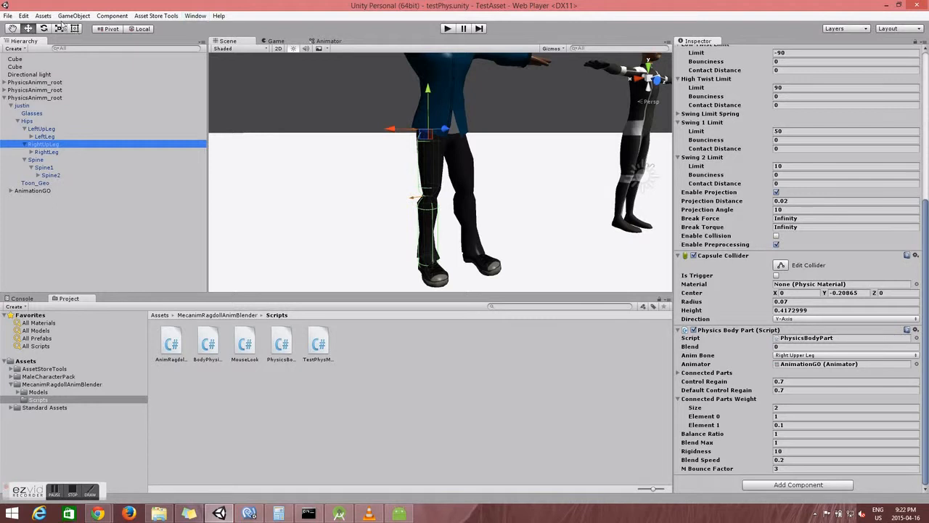
pyautogui.click(76, 16)
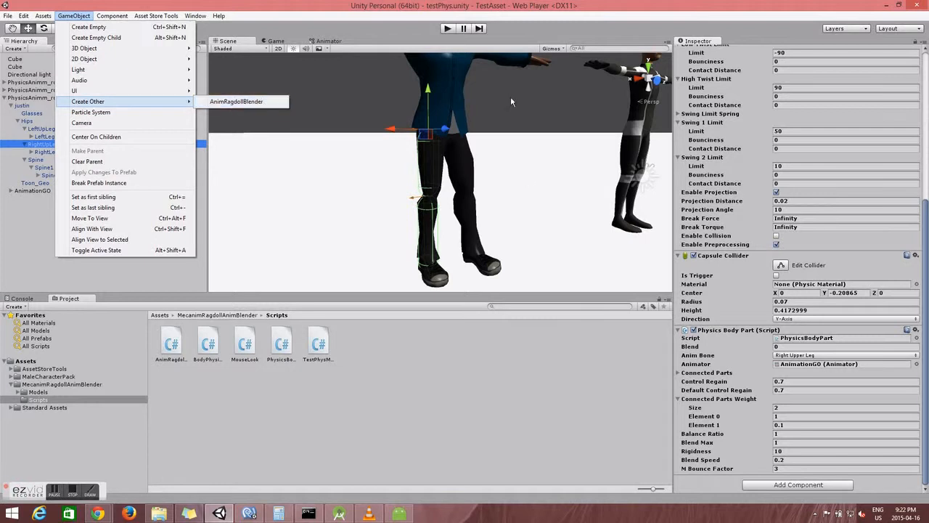
pyautogui.click(430, 6)
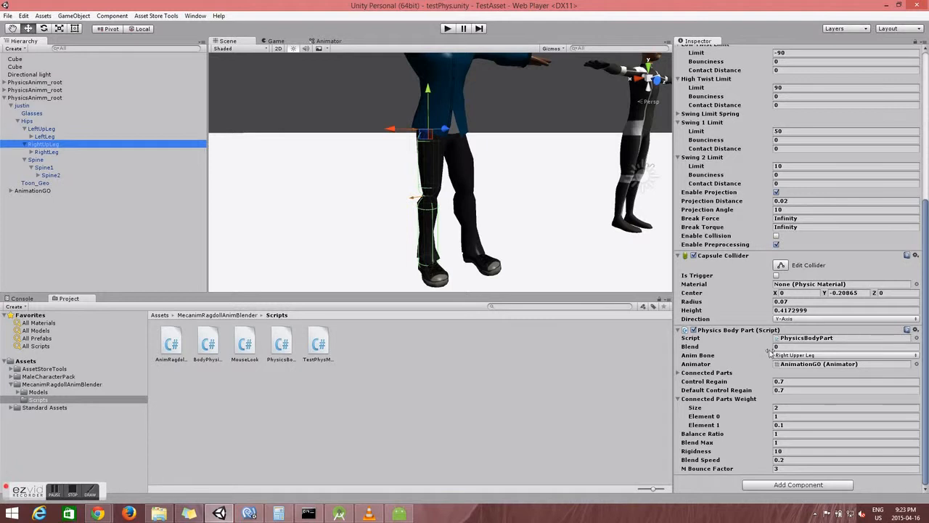
pyautogui.moveTo(497, 180)
pyautogui.mouseDown(button='right')
pyautogui.moveTo(575, 194)
pyautogui.moveTo(661, 155)
pyautogui.moveTo(556, 201)
pyautogui.moveTo(518, 185)
pyautogui.moveTo(501, 191)
pyautogui.mouseUp(button='right')
pyautogui.press('s')
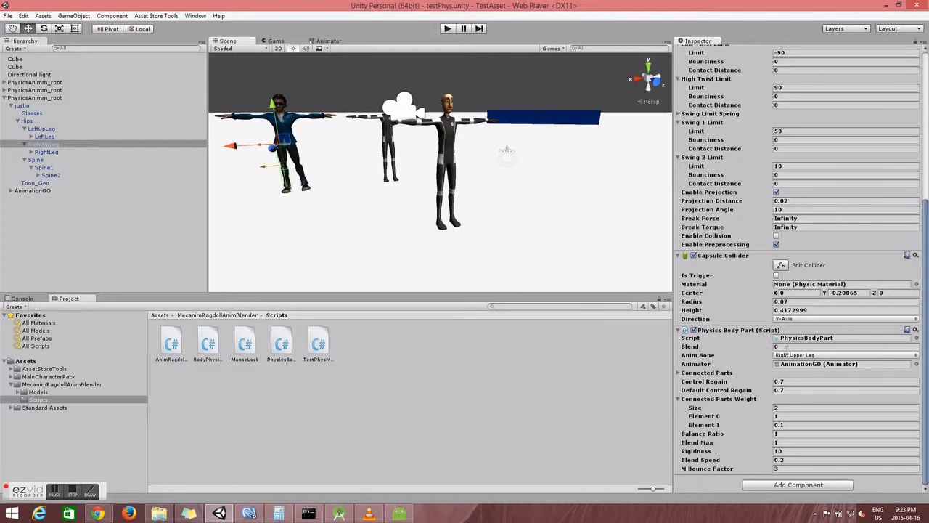
# Step: Run the scene in Play mode from the Game view and select RightUpLeg
pyautogui.click(448, 31)
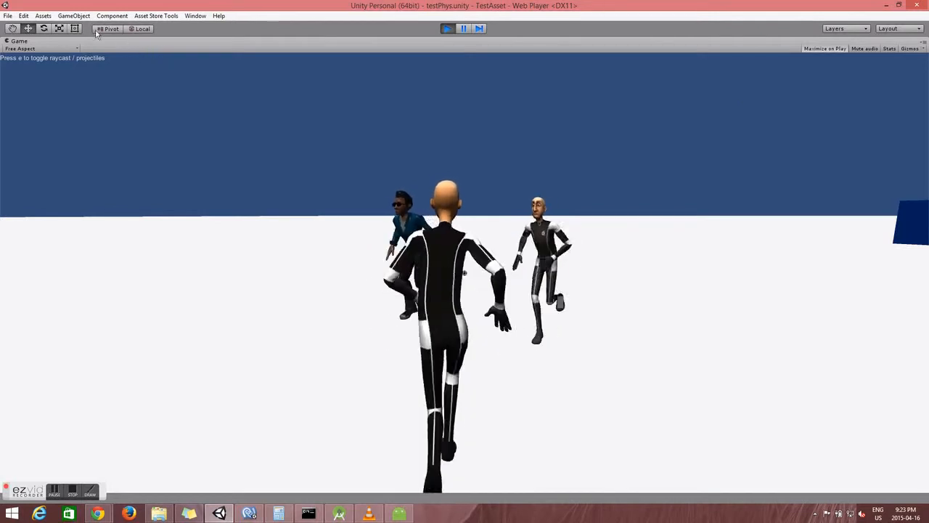
pyautogui.click(445, 30)
pyautogui.click(277, 41)
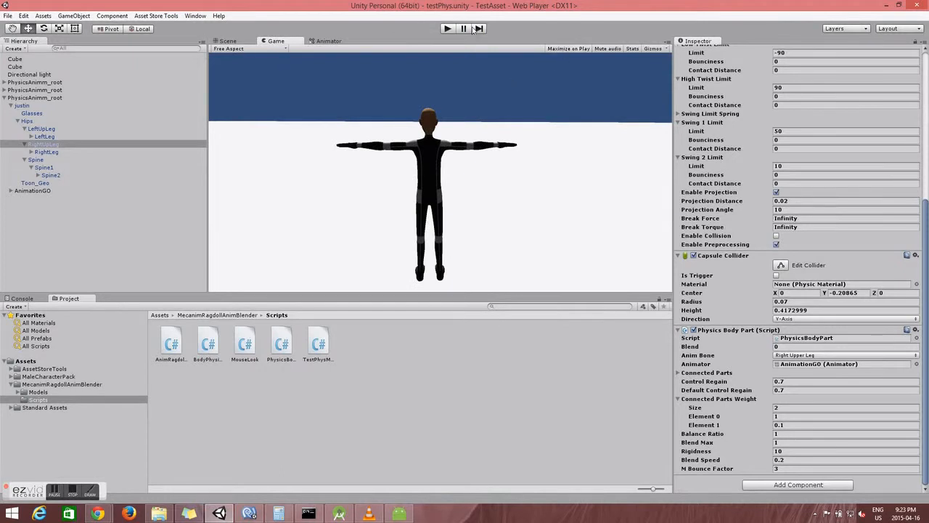
pyautogui.click(446, 31)
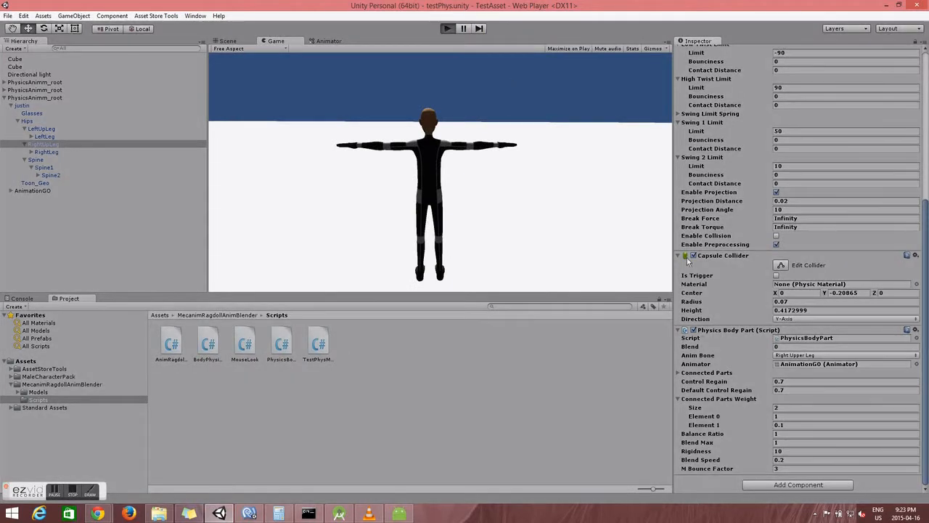
pyautogui.click(38, 145)
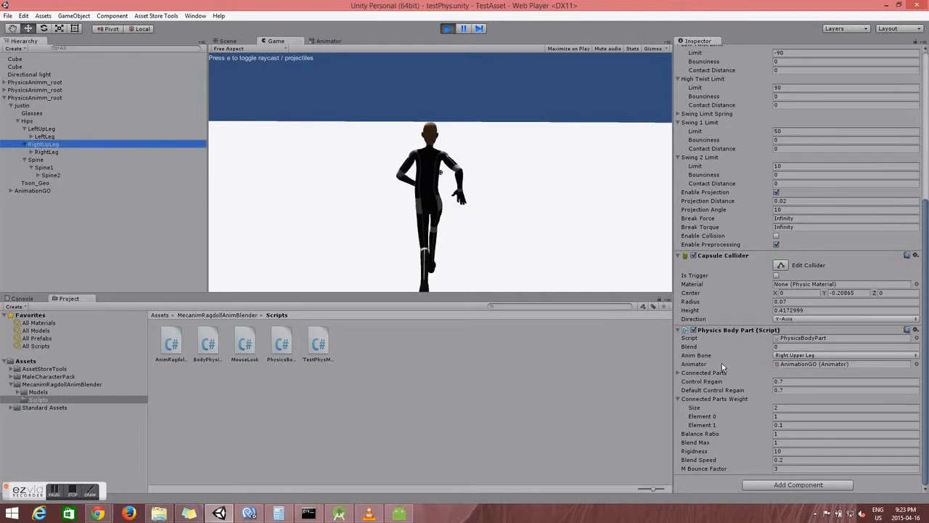
# Step: Set RightUpLeg's Control Regain to 0.001 and Blend to 1, then check the third PhysicsAnimm_root
pyautogui.click(803, 347)
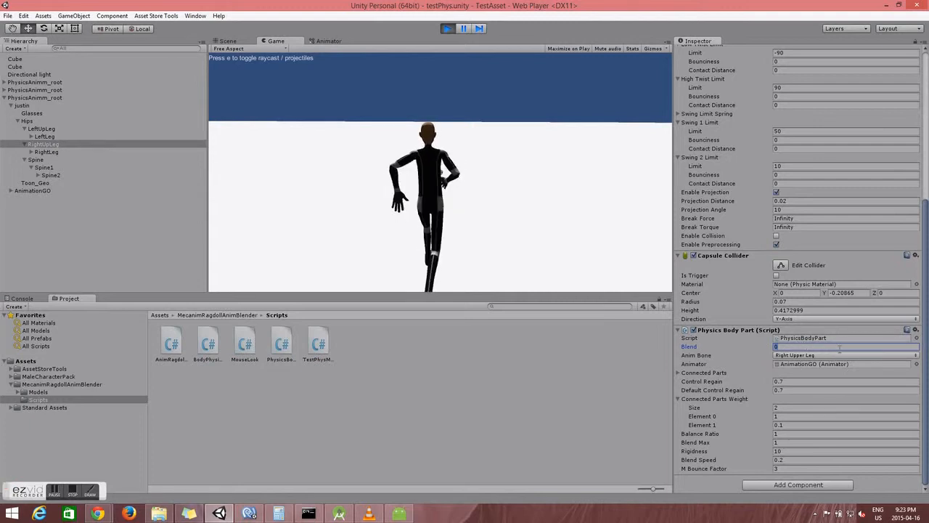
pyautogui.write('1')
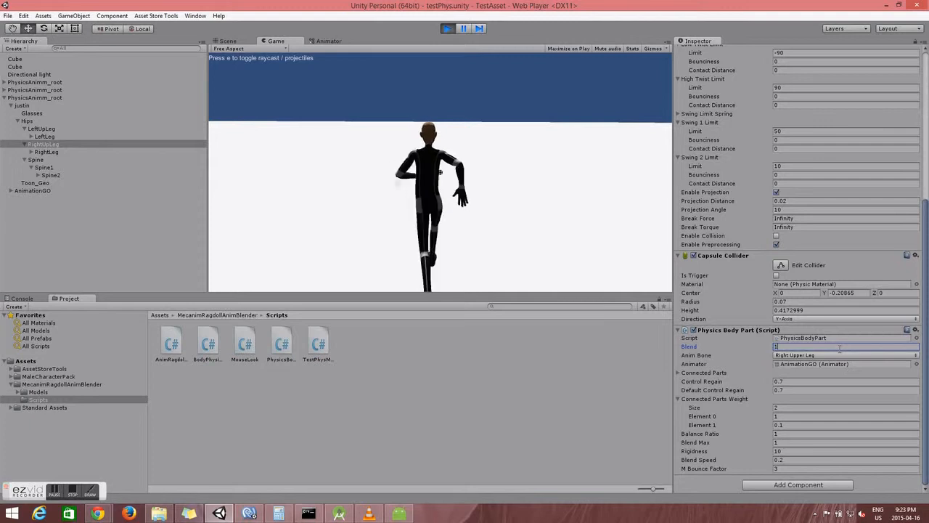
pyautogui.press('BackSpace')
pyautogui.write('0.')
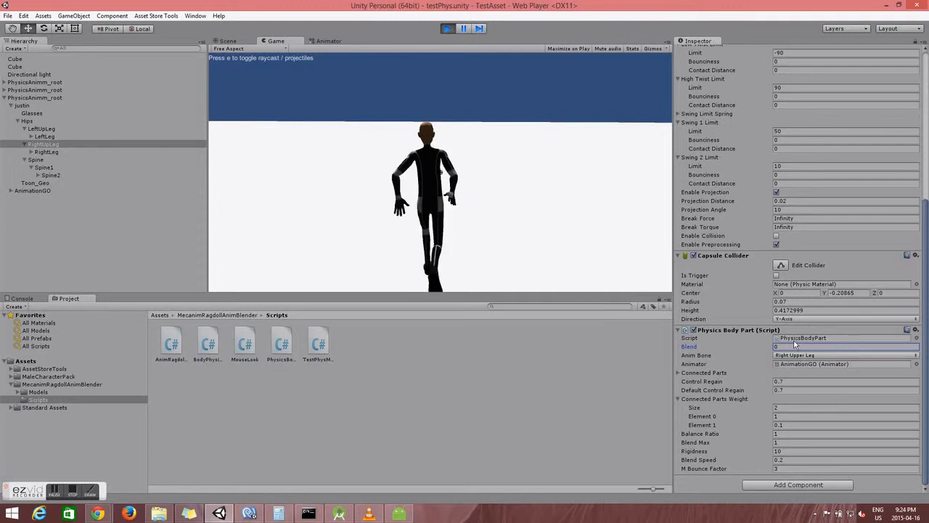
pyautogui.write('1')
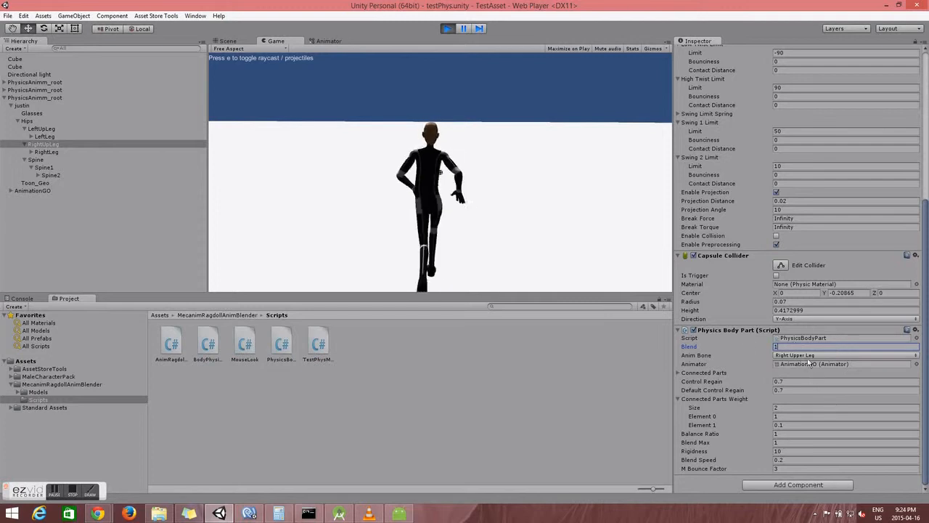
pyautogui.click(793, 379)
pyautogui.write('0.001')
pyautogui.click(799, 347)
pyautogui.write('1')
pyautogui.press('Return')
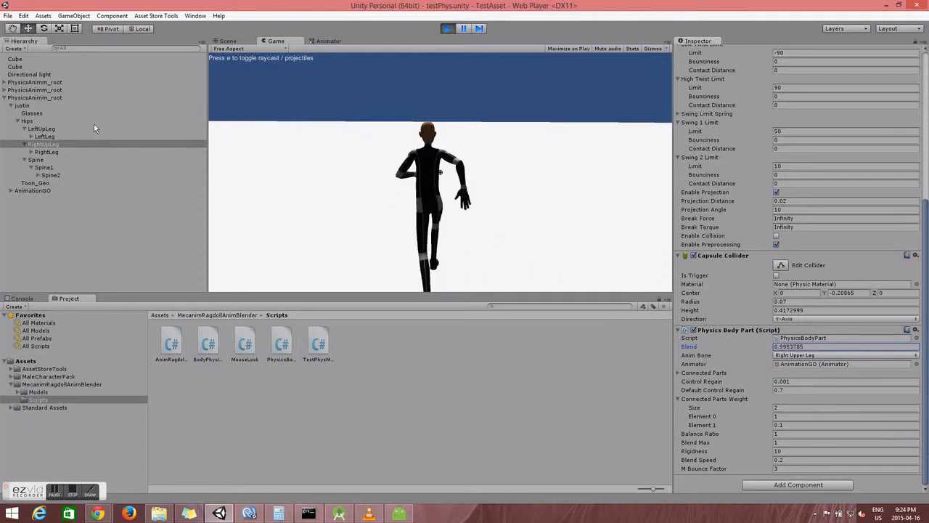
pyautogui.click(87, 97)
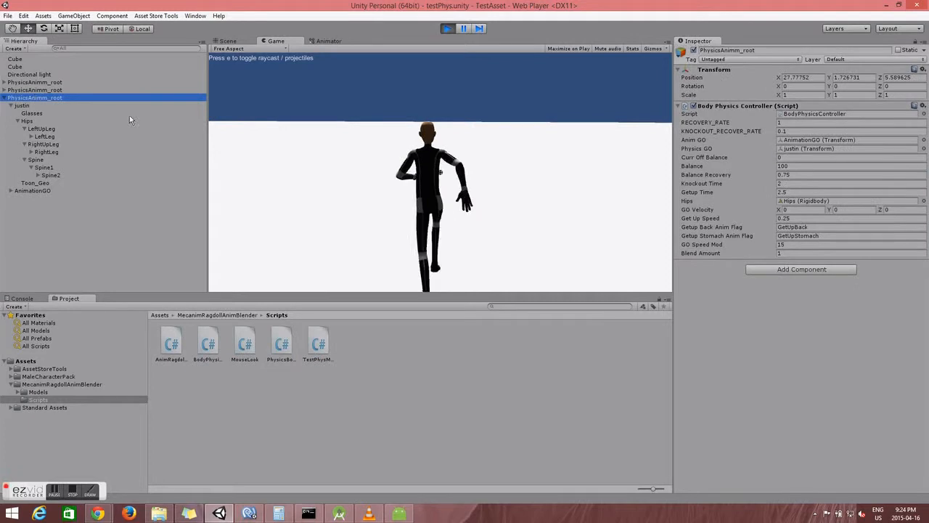
# Step: Return to the Scene view and review RightUpLeg's body-part settings during play
pyautogui.click(228, 41)
pyautogui.moveTo(470, 144); pyautogui.dragTo(478, 138, button='right')
pyautogui.press('w')
pyautogui.press('s')
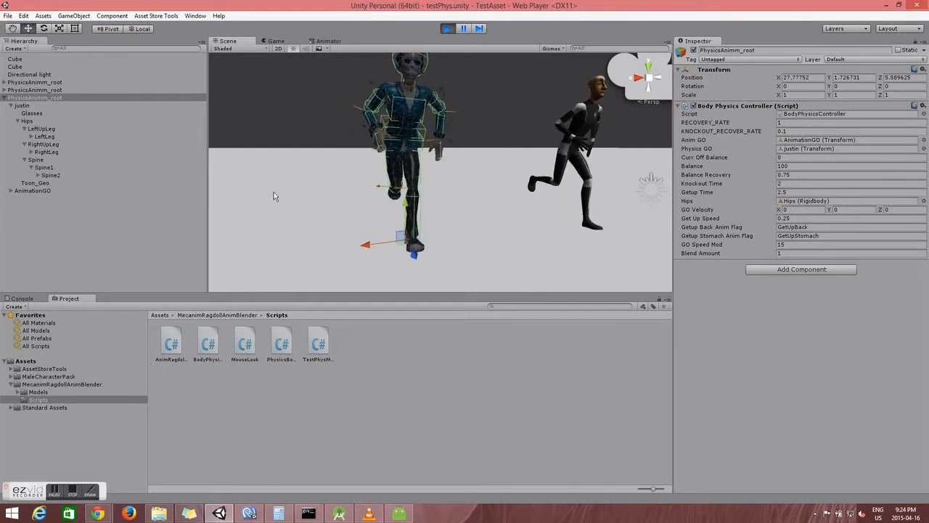
pyautogui.click(42, 144)
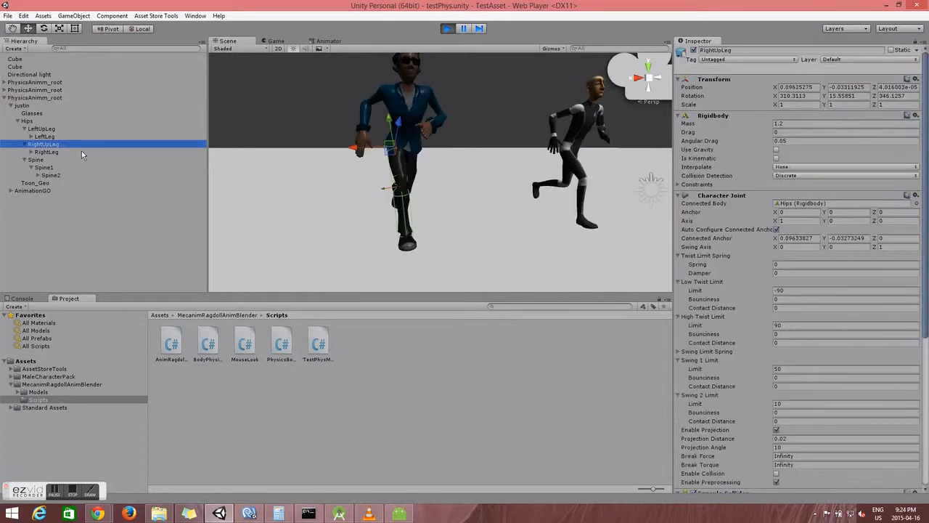
pyautogui.scroll(-8, 769, 352)
pyautogui.scroll(-1, 769, 351)
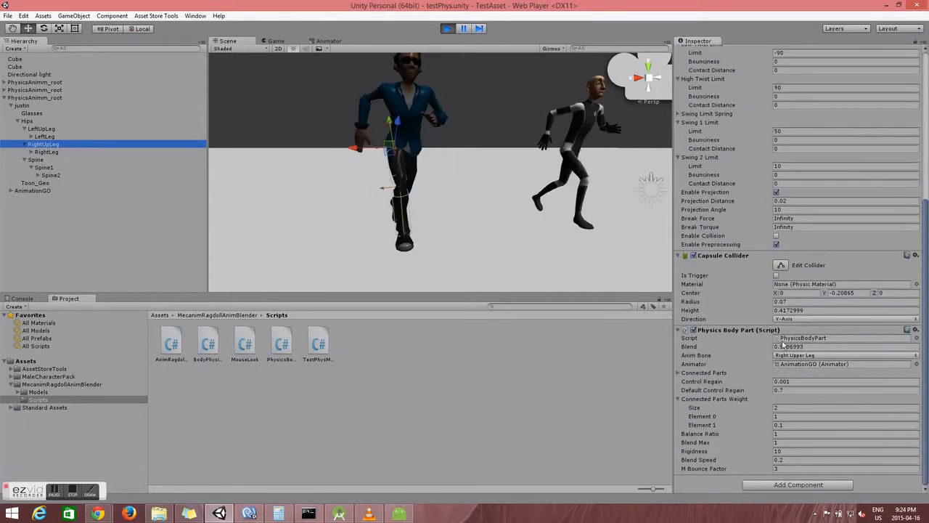
# Step: Set the RightLeg's Control Regain to 0.001 and edit its Blend value
pyautogui.click(43, 152)
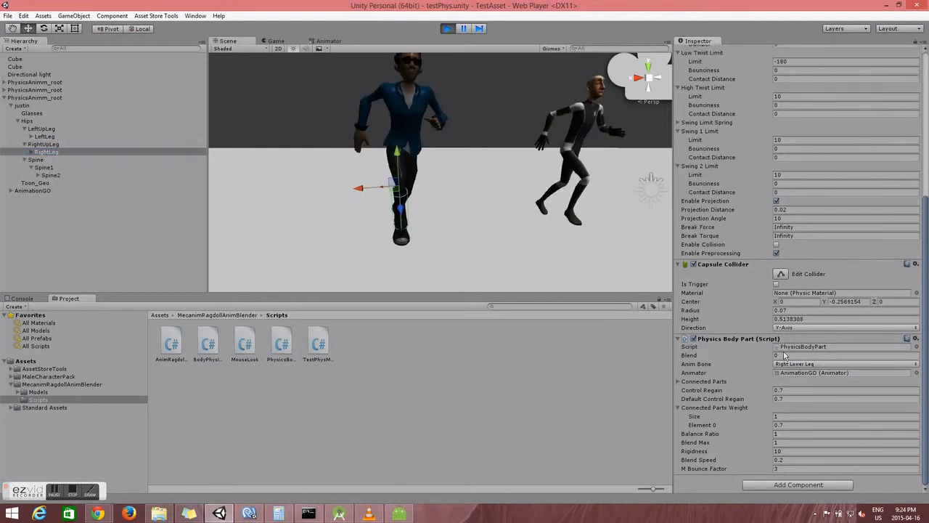
pyautogui.click(778, 390)
pyautogui.write('0.001')
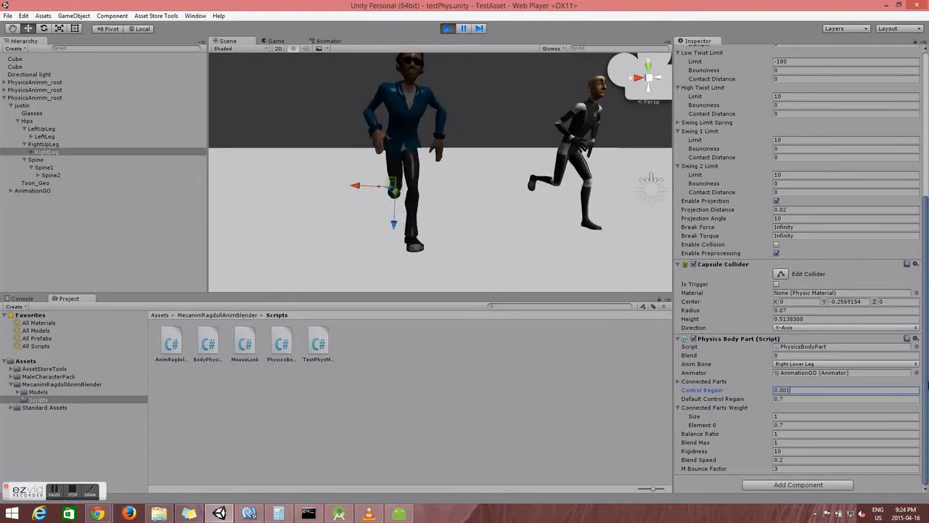
pyautogui.click(787, 356)
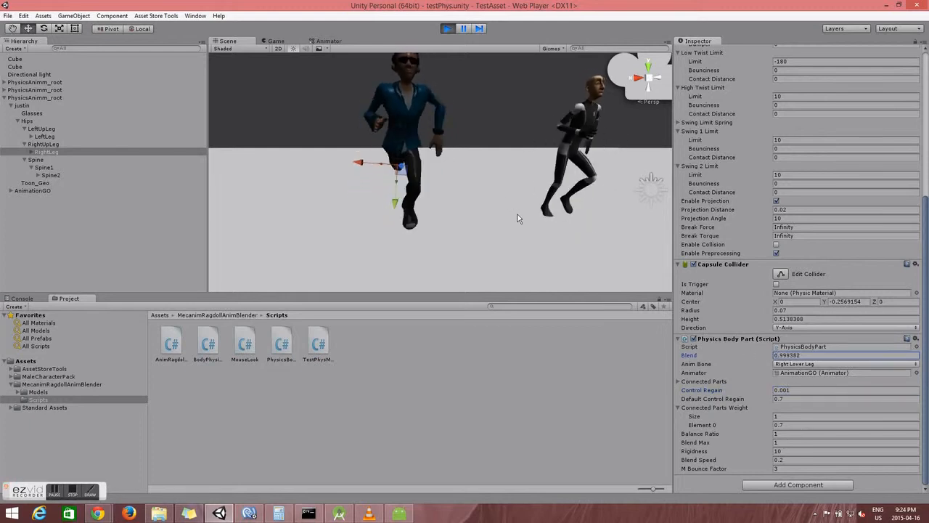
pyautogui.keyDown('alt'); pyautogui.moveTo(397, 145); pyautogui.dragTo(567, 138); pyautogui.keyUp('alt')
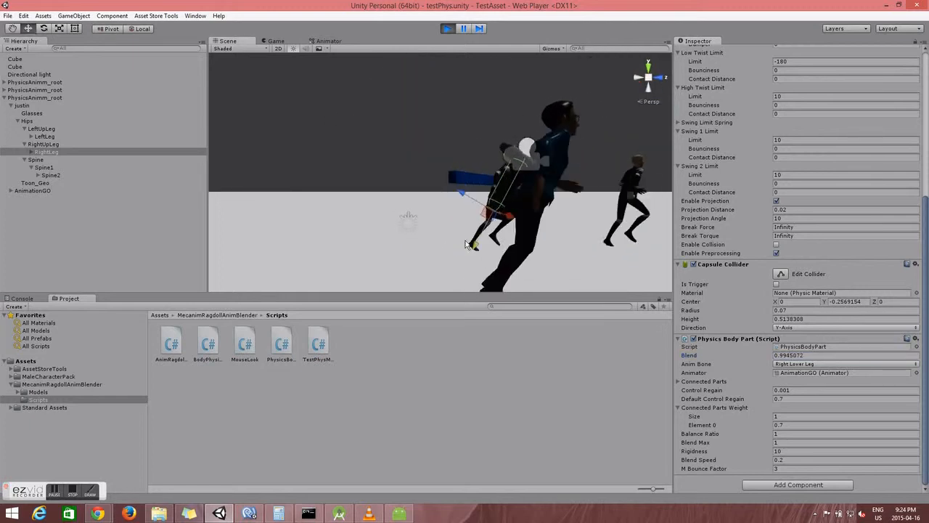
pyautogui.click(466, 259)
# Step: Check Toon_Geo and Spine2, then toggle RightLeg's Use Gravity on and back off
pyautogui.click(43, 183)
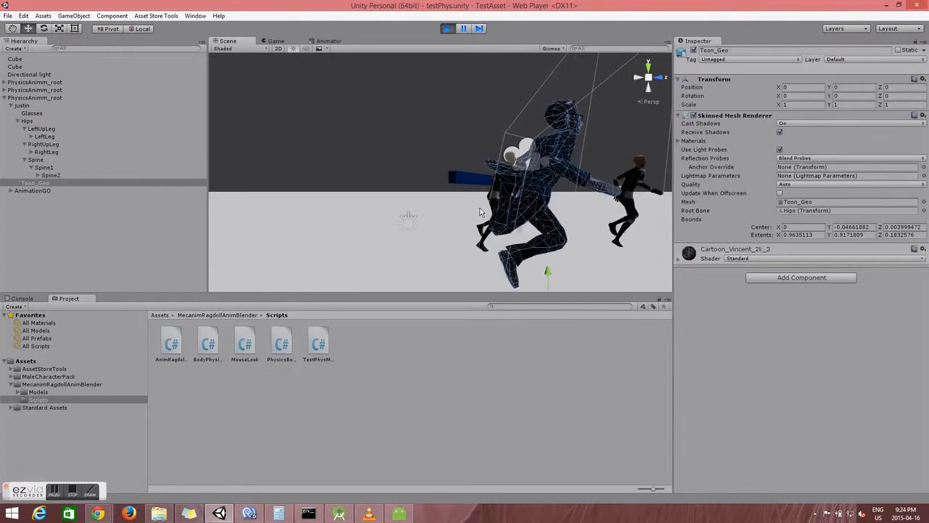
pyautogui.click(50, 176)
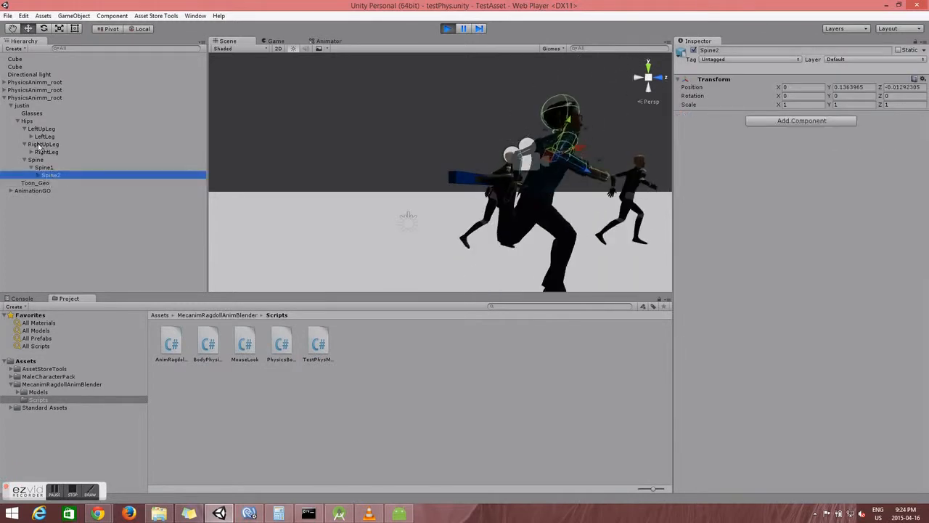
pyautogui.click(50, 152)
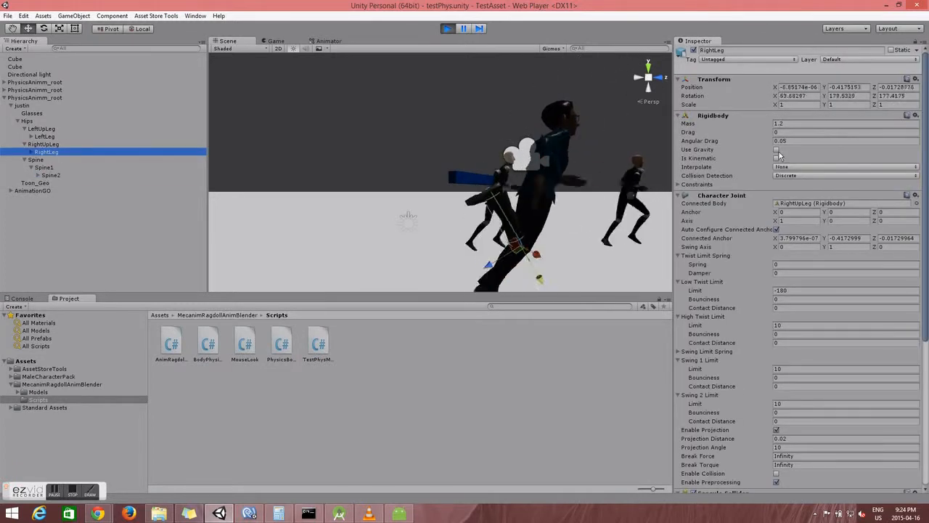
pyautogui.click(776, 149)
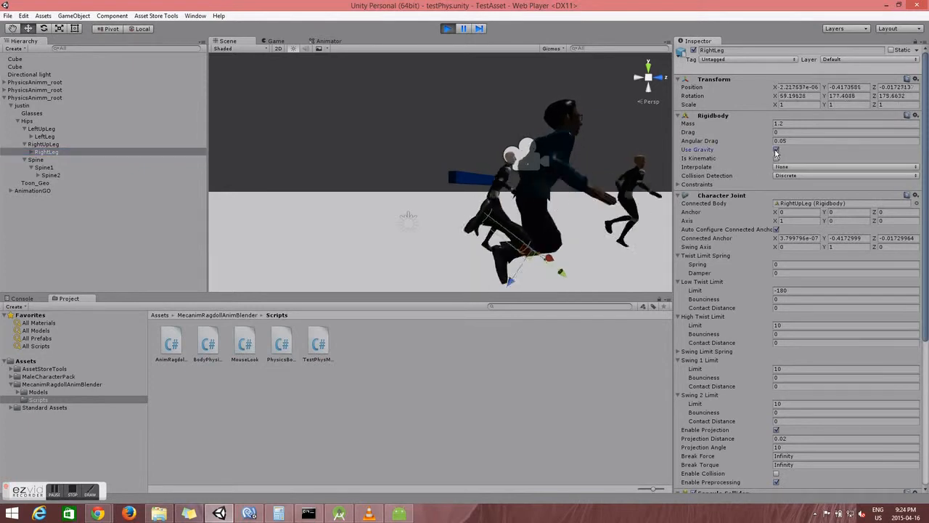
pyautogui.click(776, 150)
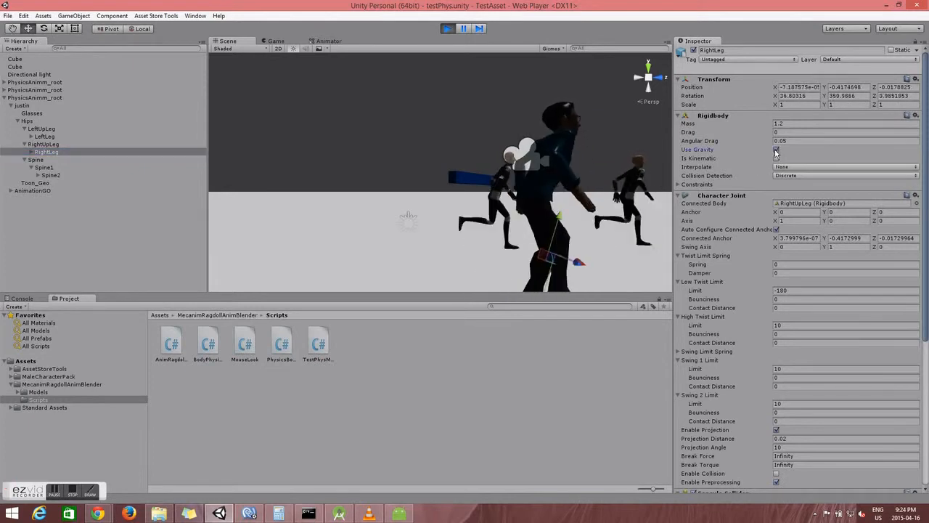
# Step: Fly the Scene camera around to face both running characters from the front
pyautogui.press('d')
pyautogui.moveTo(539, 200); pyautogui.dragTo(400, 222, button='right')
pyautogui.press('w')
pyautogui.press('s')
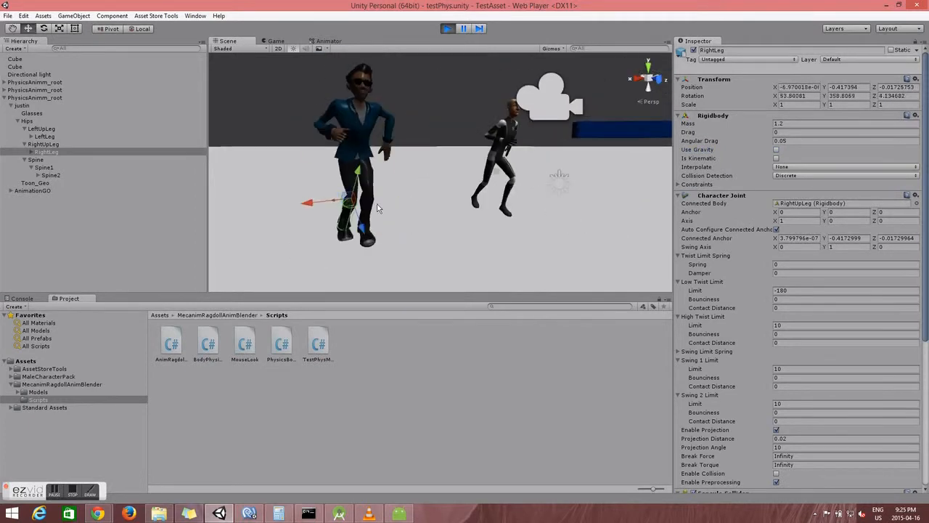
pyautogui.moveTo(358, 135); pyautogui.dragTo(372, 135, button='right')
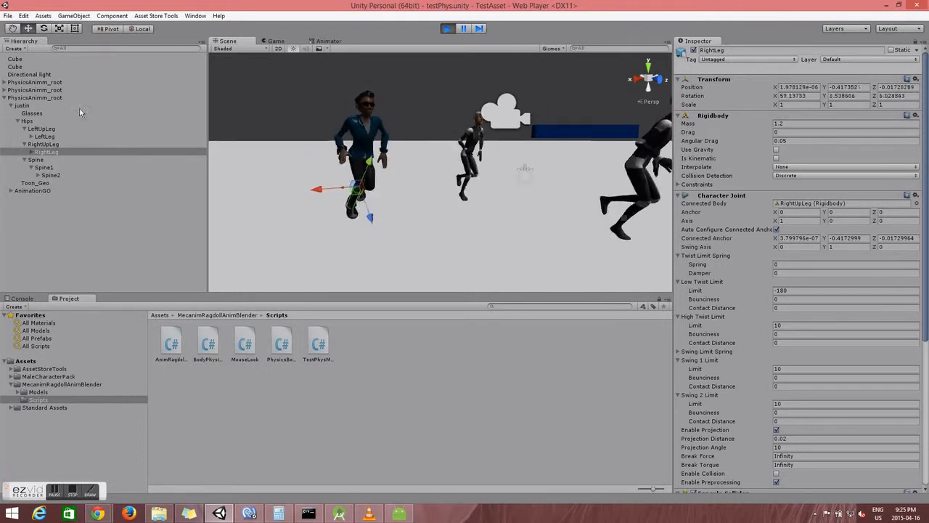
# Step: Scroll to the RightLeg's Physics Body Part and bring the Scene camera closer to the runners
pyautogui.scroll(-5, 924, 489)
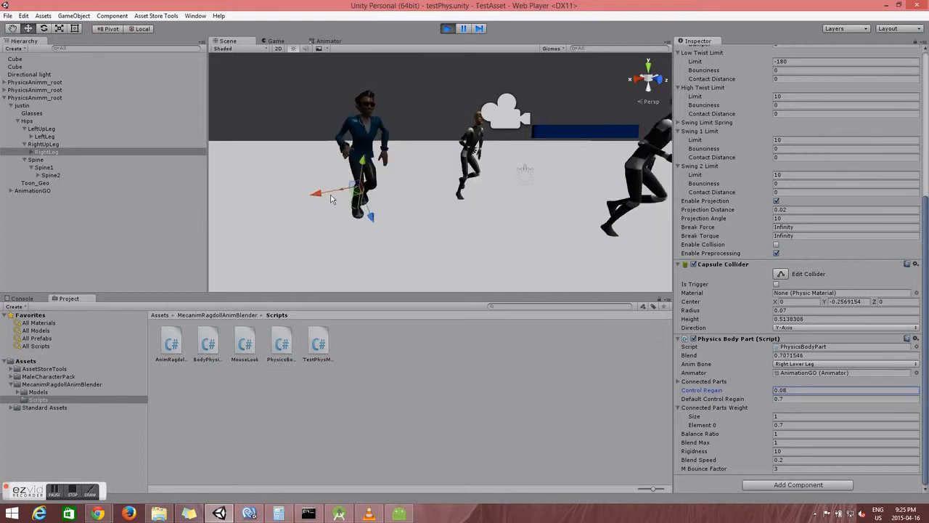
pyautogui.moveTo(427, 212)
pyautogui.mouseDown(button='right')
pyautogui.moveTo(405, 201)
pyautogui.moveTo(424, 199)
pyautogui.mouseUp(button='right')
pyautogui.press('w')
pyautogui.press('s')
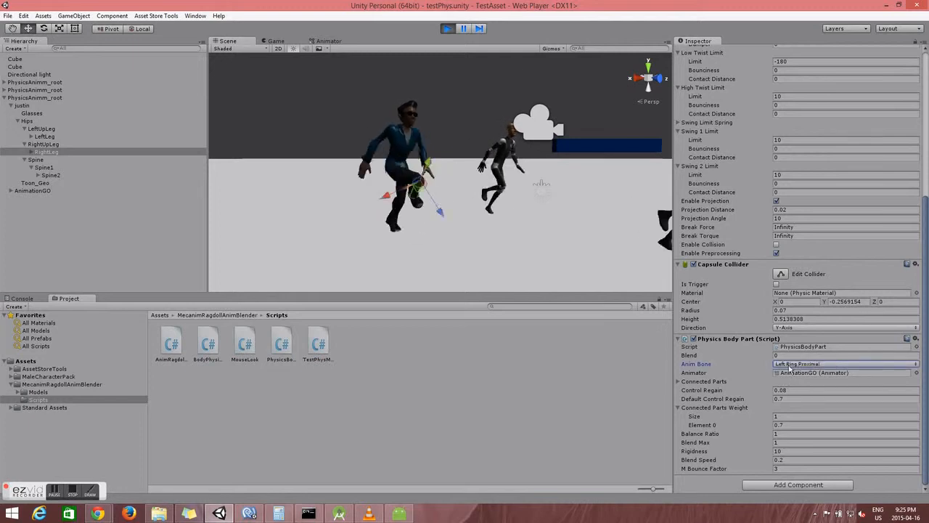
# Step: Set the RightLeg's Anim Bone back to Right Lower Leg after it switched to Left Ring Proximal
pyautogui.click(790, 365)
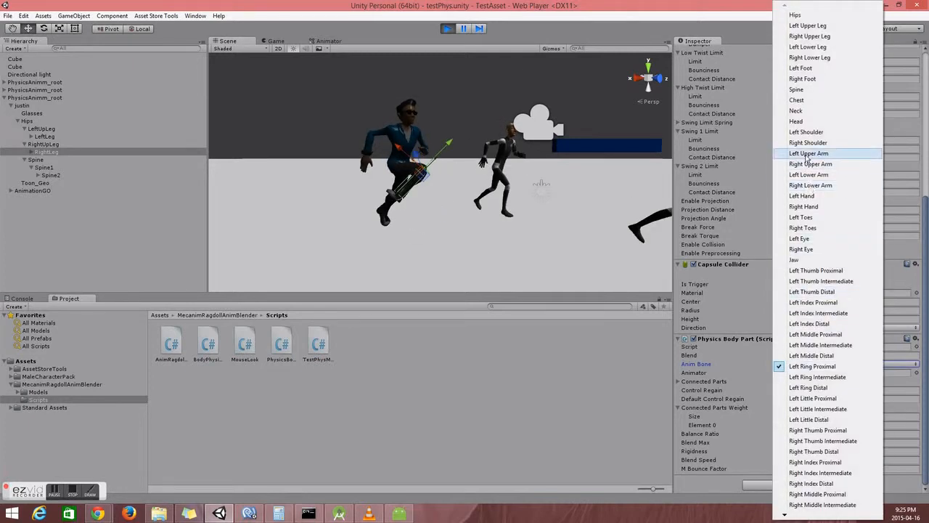
pyautogui.click(819, 58)
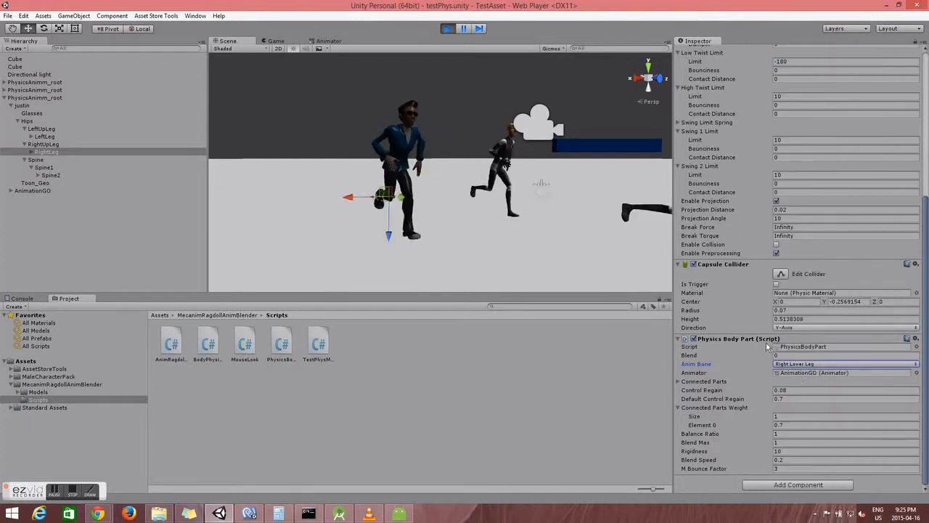
pyautogui.click(825, 365)
pyautogui.click(807, 356)
pyautogui.click(809, 366)
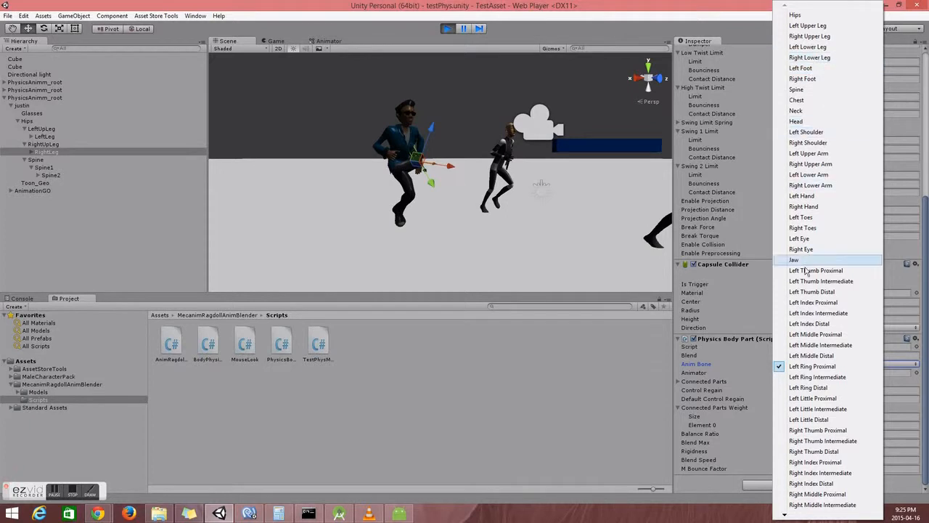
pyautogui.click(808, 58)
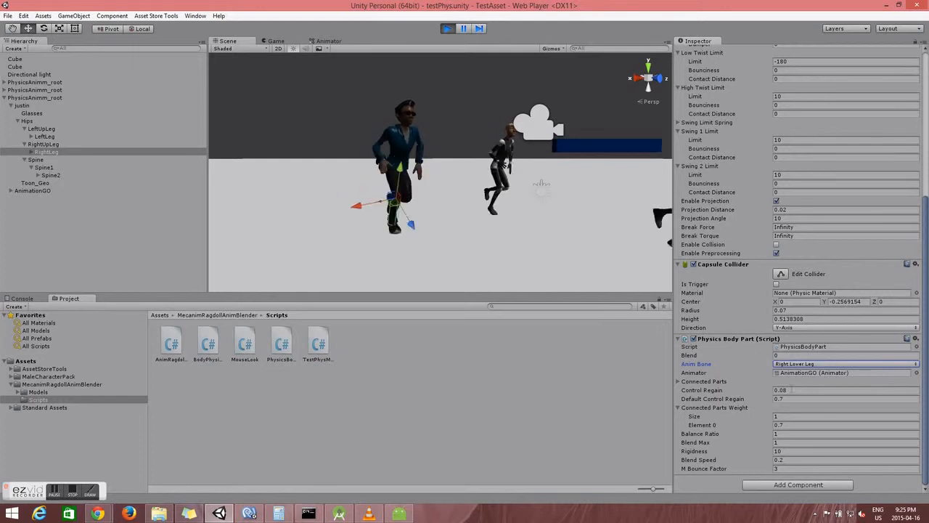
pyautogui.click(802, 374)
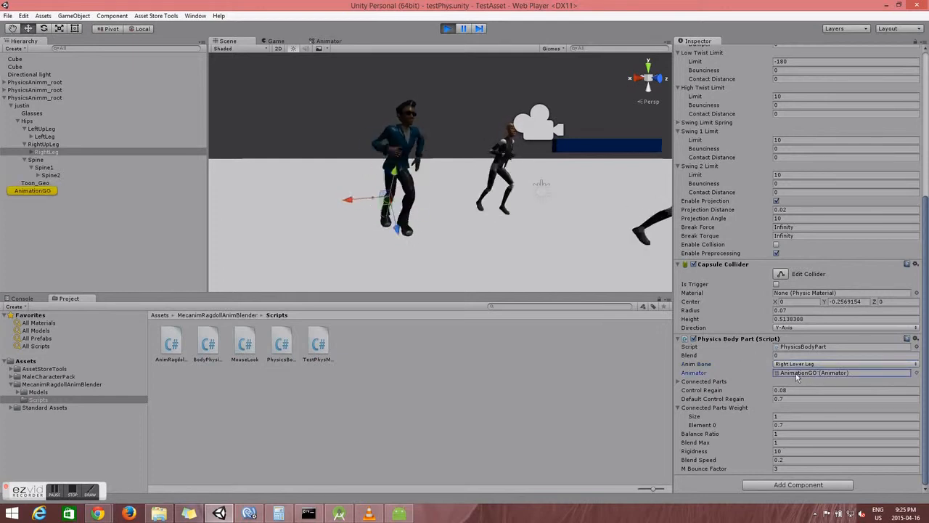
# Step: Check the AnimationGO animator, then show RightUpLeg's Physics Body Part component
pyautogui.click(44, 192)
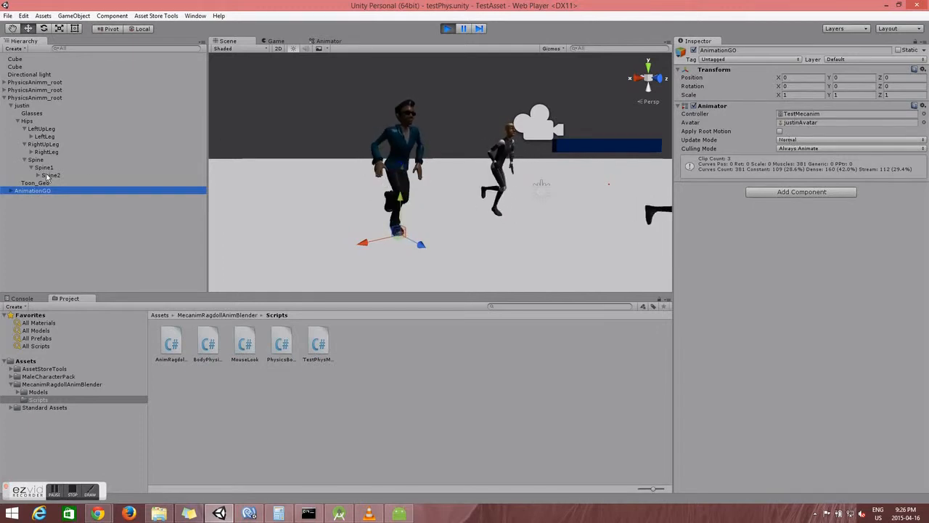
pyautogui.click(42, 144)
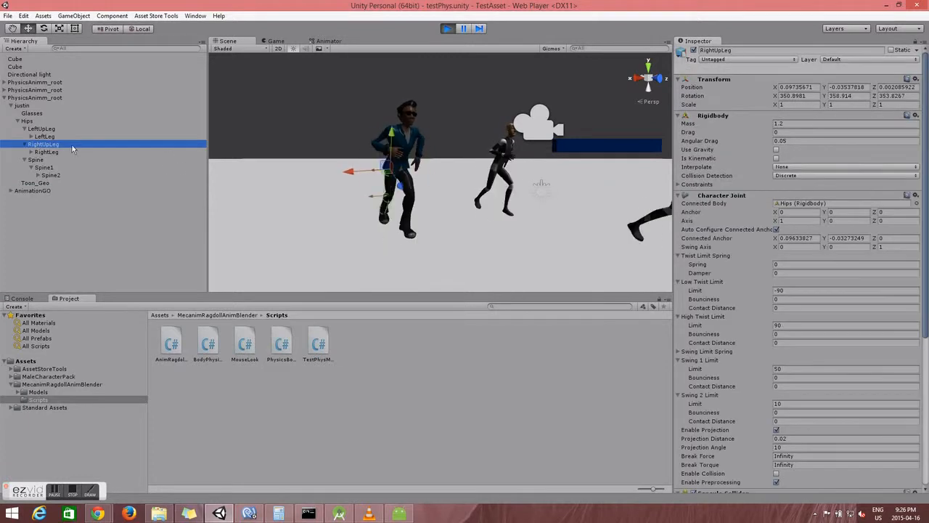
pyautogui.scroll(-6, 723, 327)
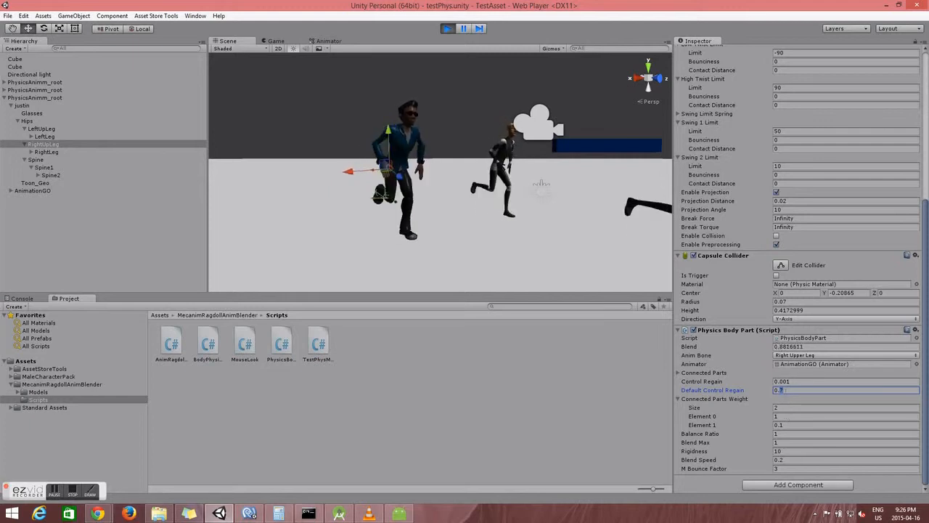
pyautogui.click(780, 382)
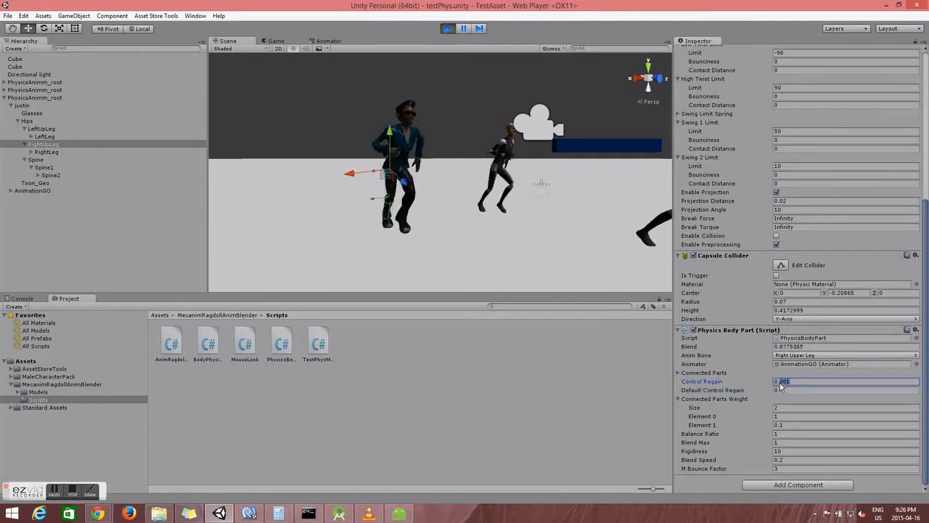
pyautogui.click(294, 44)
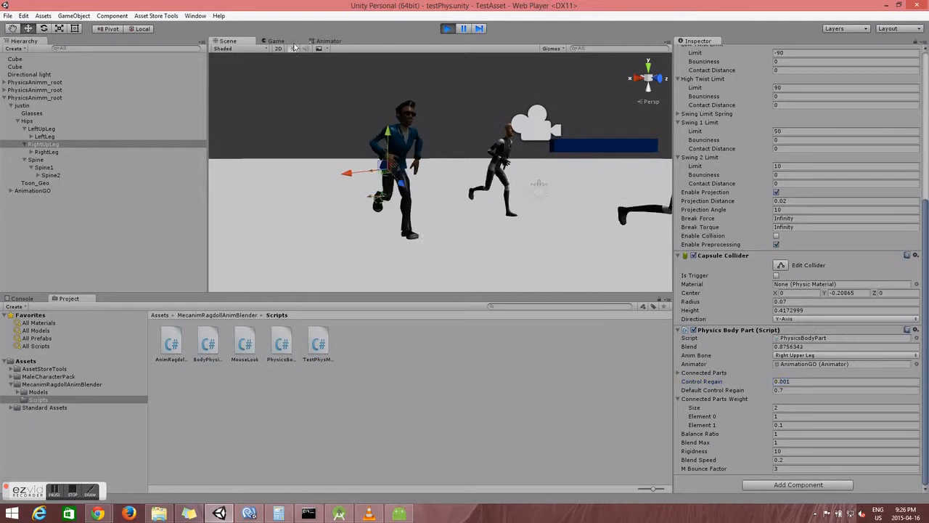
# Step: Fire bullets at the running character in the Game view, then turn the Scene camera toward it
pyautogui.click(276, 41)
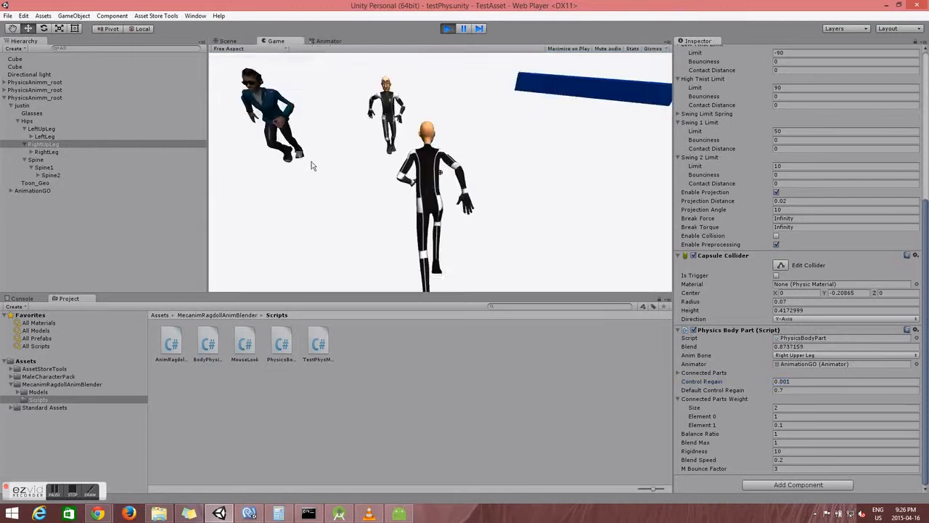
pyautogui.click(304, 159)
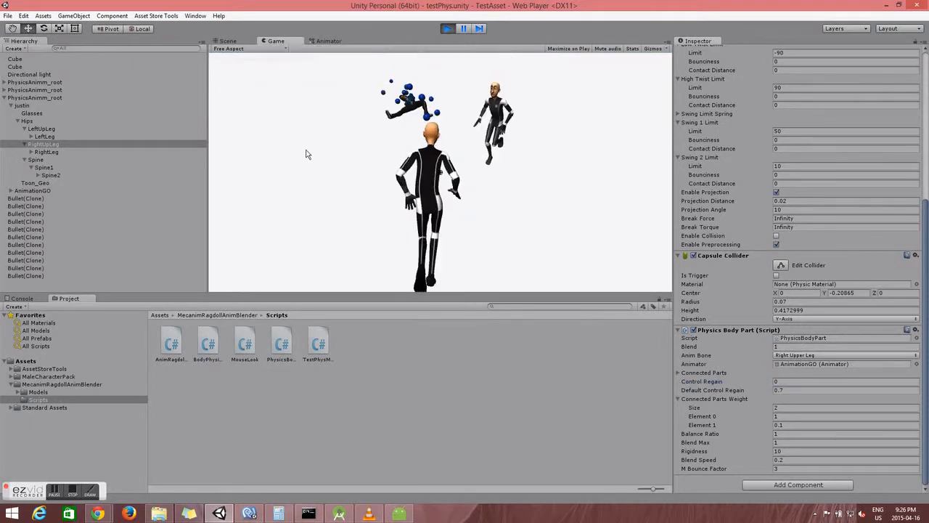
pyautogui.click(227, 41)
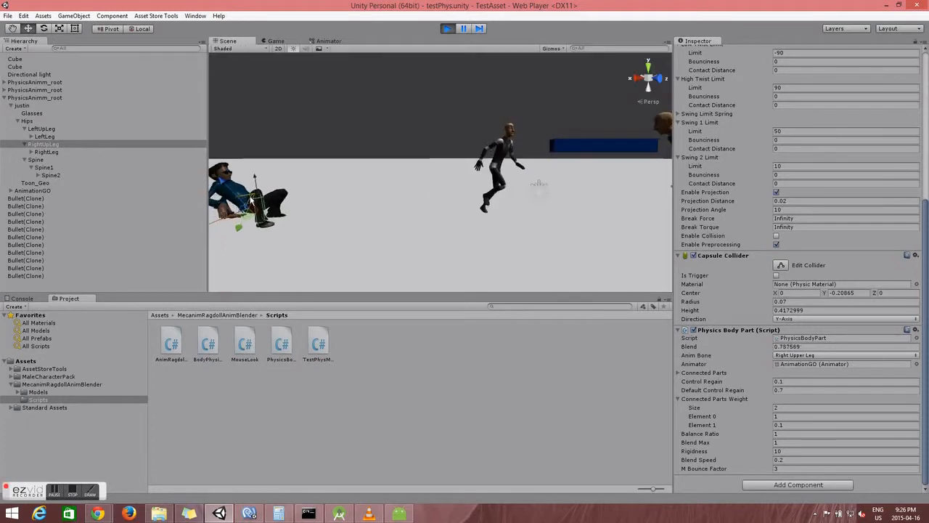
pyautogui.moveTo(480, 223); pyautogui.dragTo(428, 208, button='right')
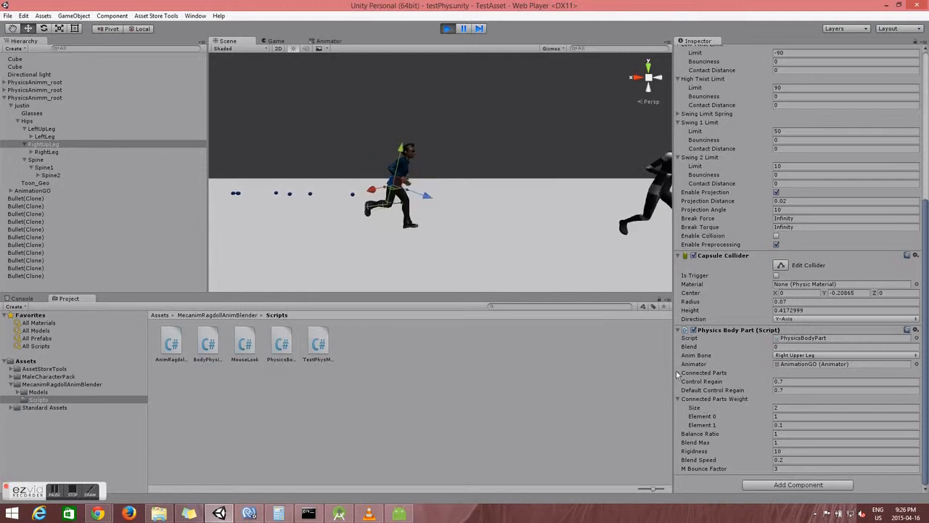
# Step: Expand the connected parts list, check the RightLeg connection's weight, then select RightLeg
pyautogui.click(698, 373)
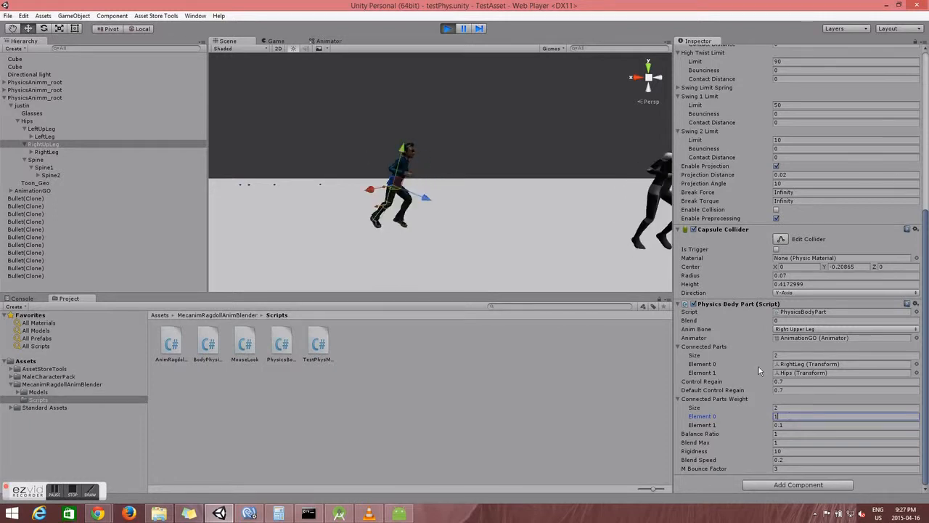
pyautogui.click(803, 365)
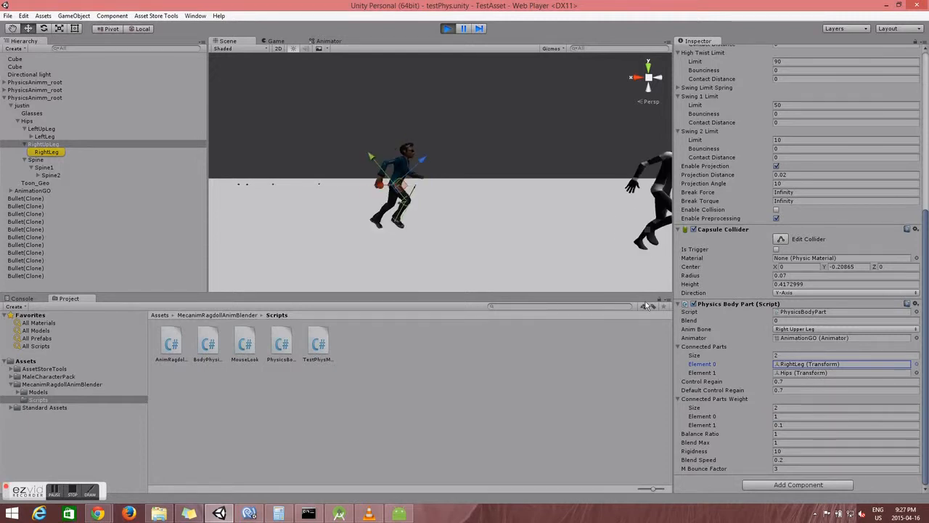
pyautogui.click(796, 416)
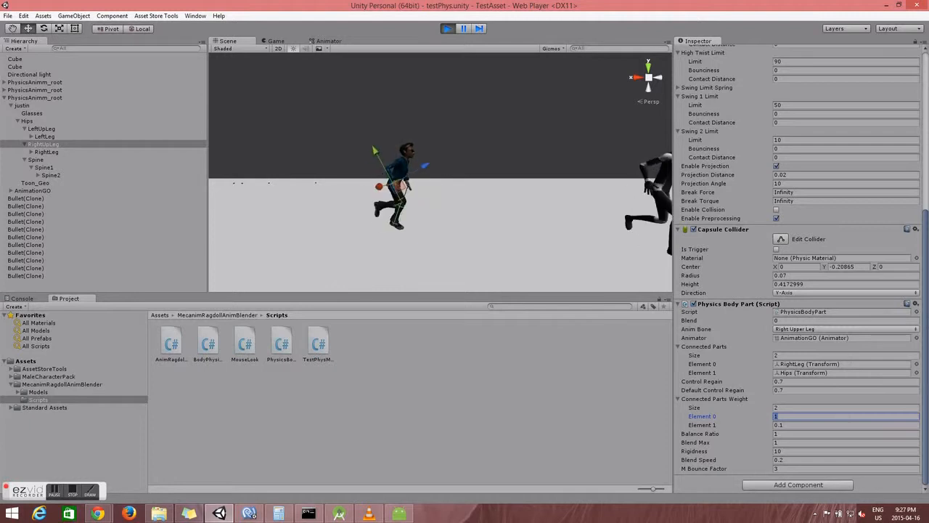
pyautogui.click(46, 152)
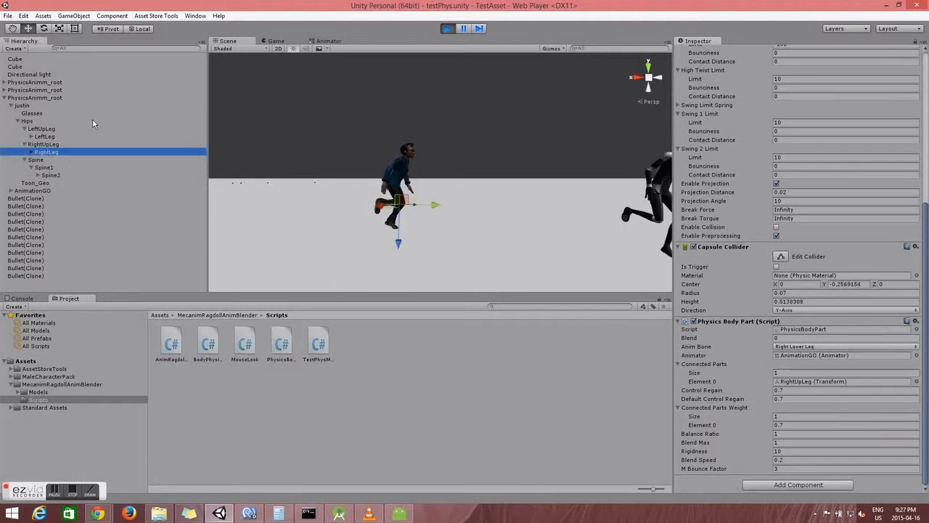
# Step: Follow RightUpLeg's Hips connection to inspect Hips, then return to RightUpLeg
pyautogui.click(47, 144)
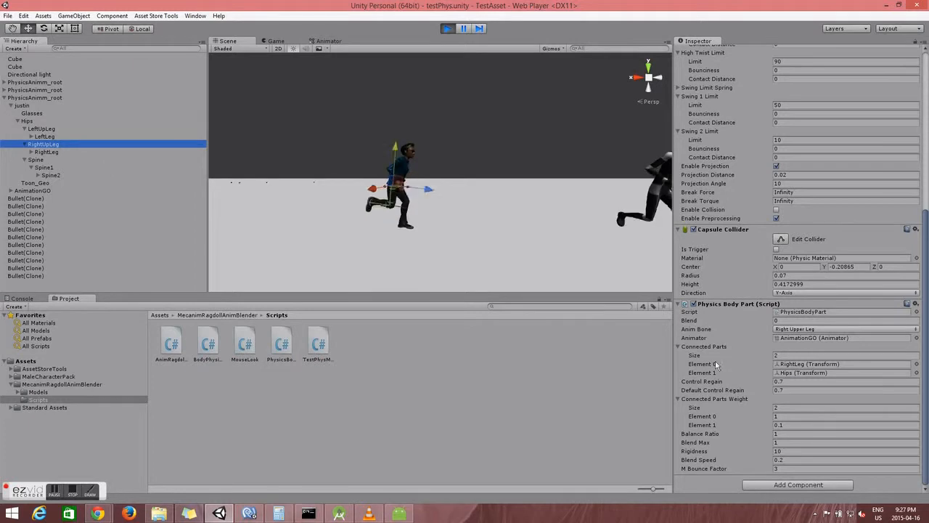
pyautogui.click(789, 373)
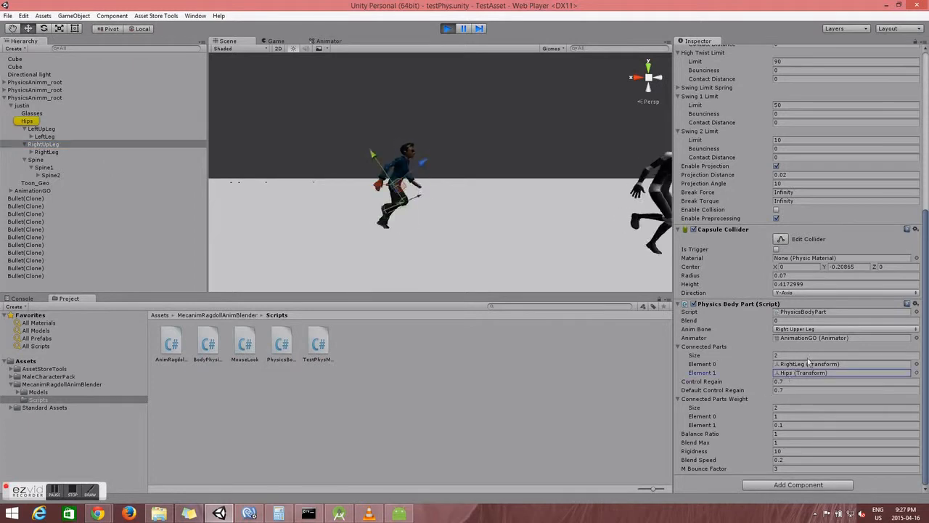
pyautogui.click(27, 121)
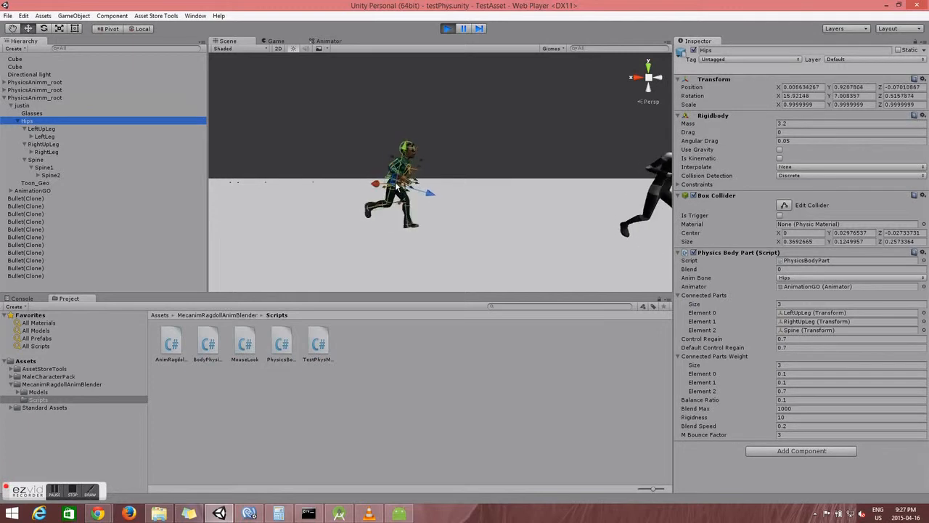
pyautogui.click(42, 143)
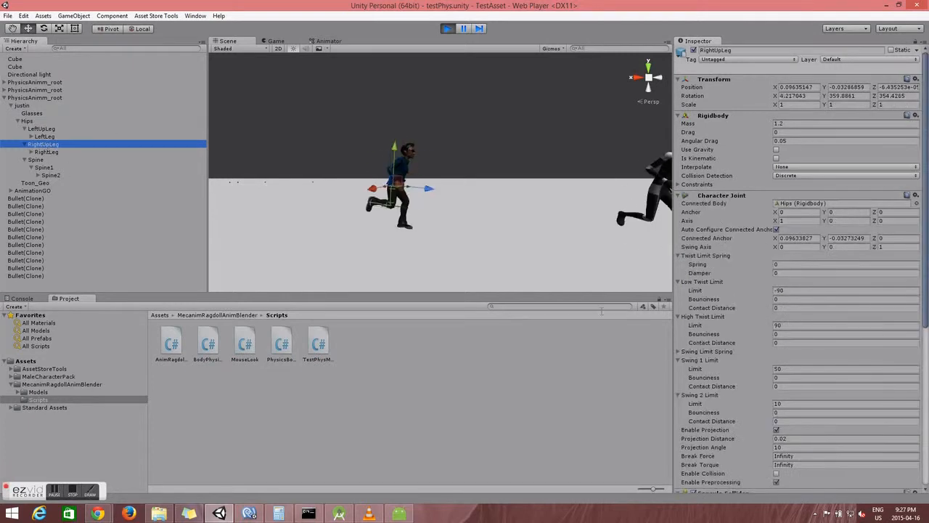
# Step: Review RightUpLeg's connection weights (RightLeg 1, Hips 0.1), then check RightLeg and show Hips
pyautogui.scroll(-4, 839, 384)
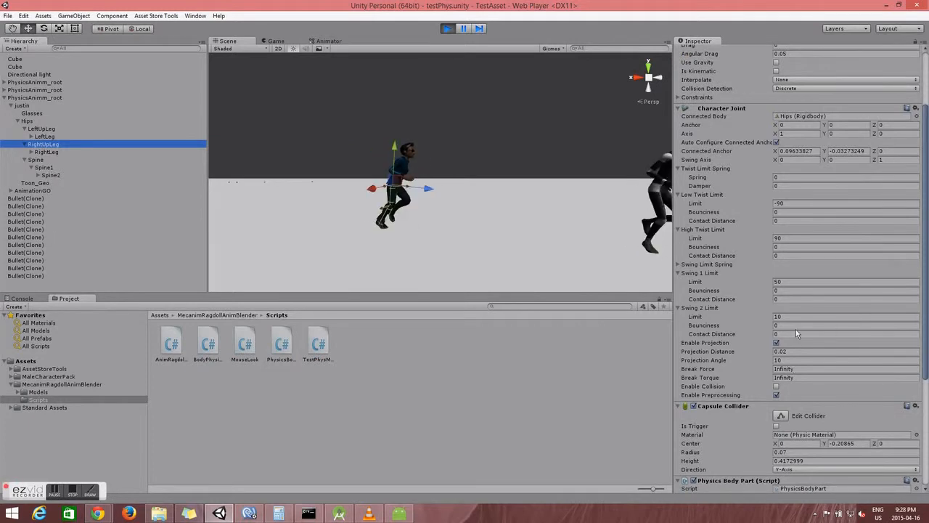
pyautogui.scroll(-4, 796, 329)
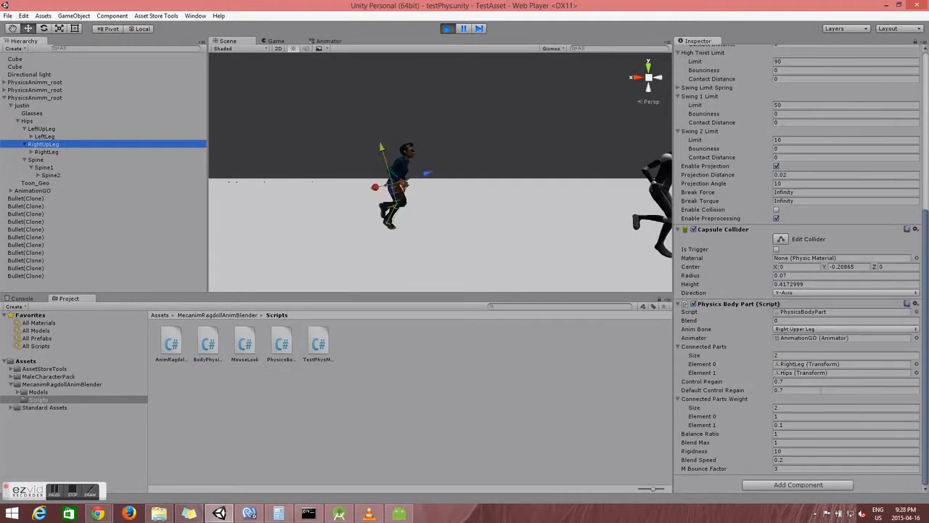
pyautogui.click(777, 425)
pyautogui.click(803, 372)
pyautogui.click(778, 426)
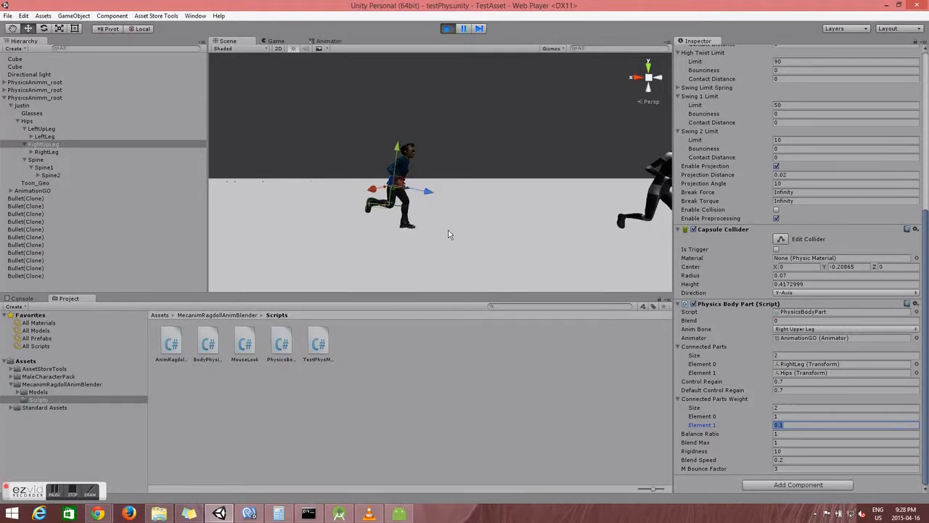
pyautogui.click(71, 152)
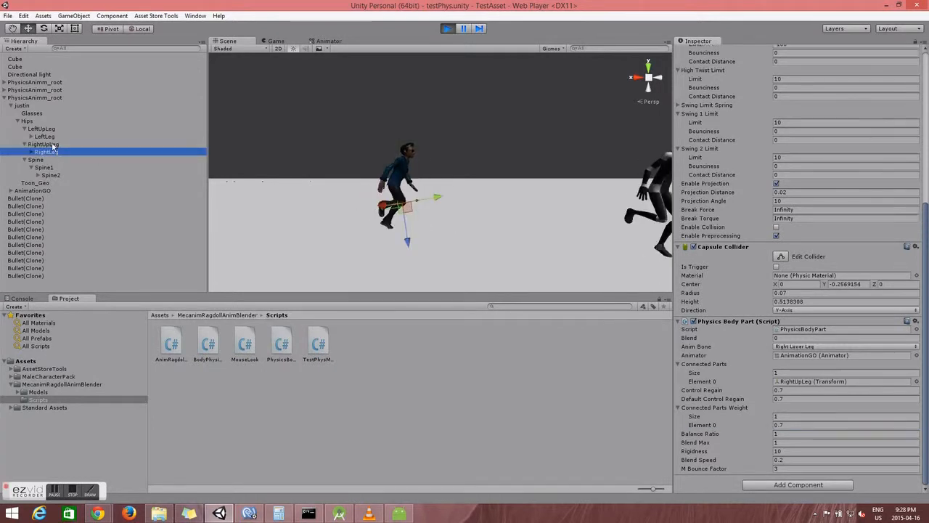
pyautogui.click(52, 144)
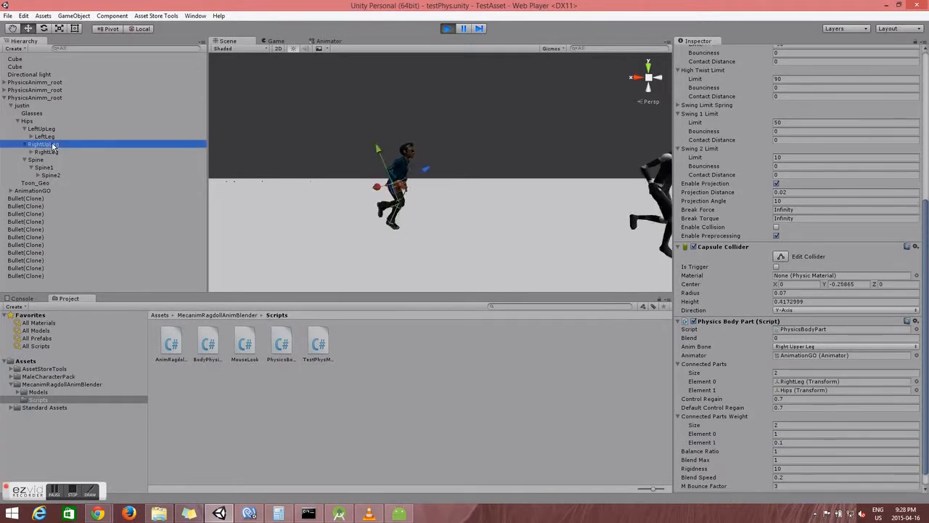
pyautogui.click(29, 121)
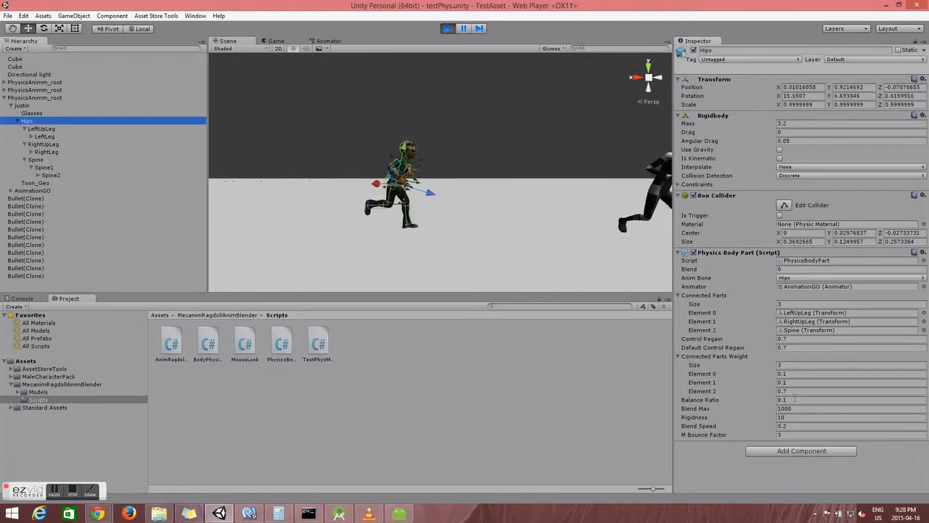
# Step: Check Hips' Balance Ratio and Blend Max (1000), then select RightLeg and LeftLeg together
pyautogui.click(771, 399)
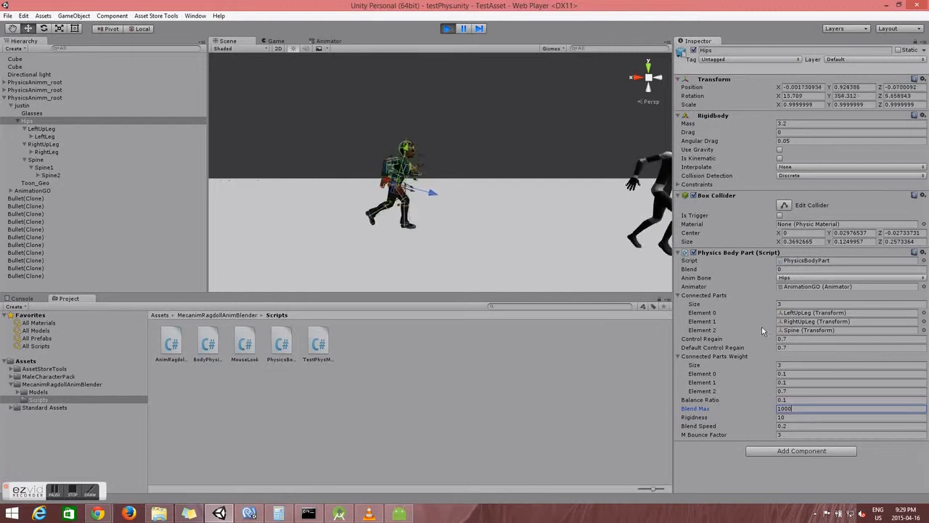
pyautogui.click(47, 151)
pyautogui.keyDown('ctrl'); pyautogui.click(45, 137); pyautogui.keyUp('ctrl')
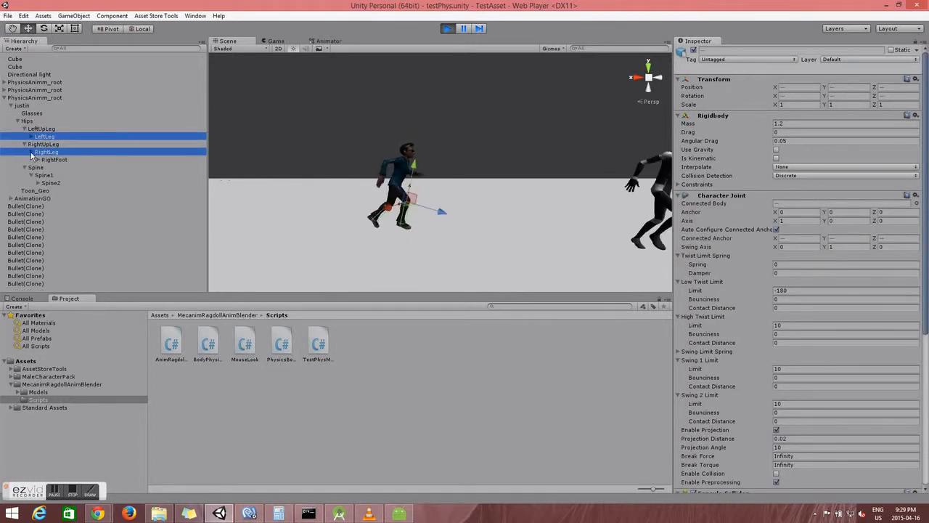
# Step: Give RightLeg alone a Control Regain of 0.0001 and a Blend of 0.8
pyautogui.click(46, 152)
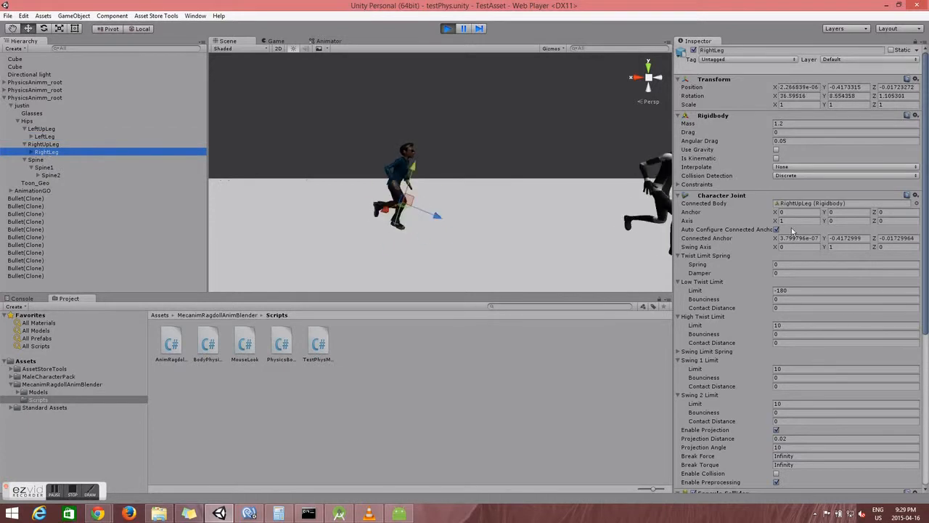
pyautogui.scroll(-8, 792, 228)
pyautogui.click(784, 339)
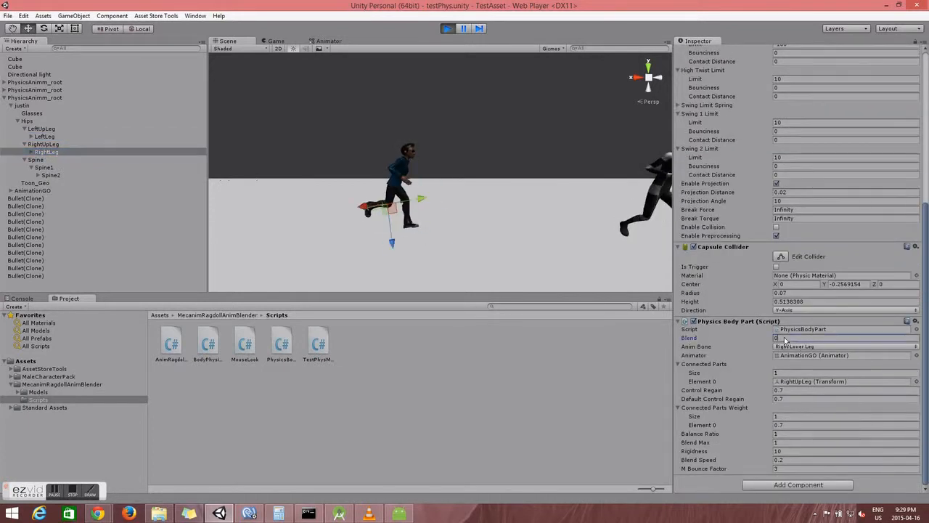
pyautogui.click(784, 390)
pyautogui.write('0.0')
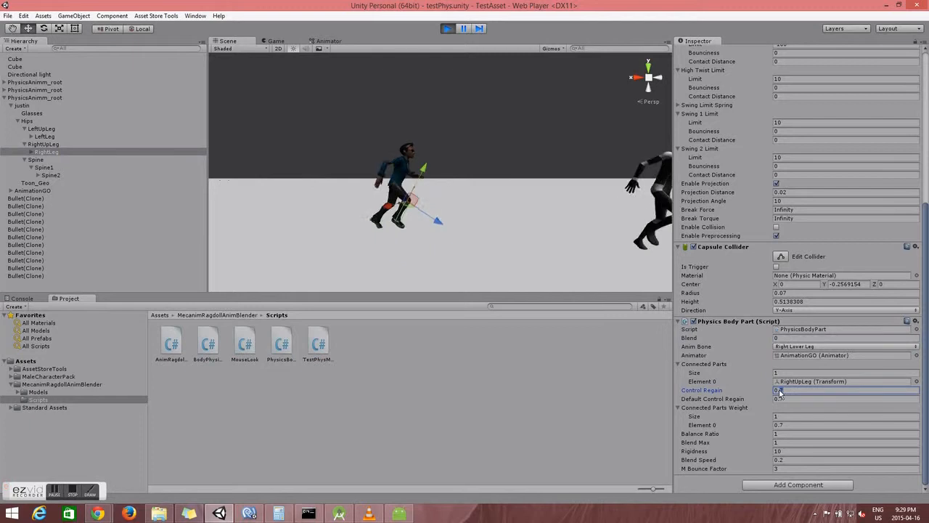
pyautogui.write('001')
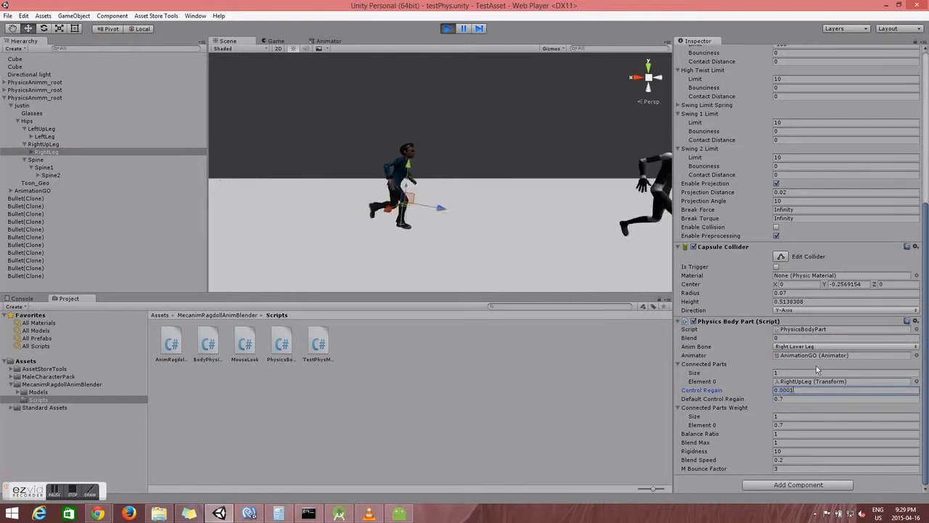
pyautogui.click(817, 337)
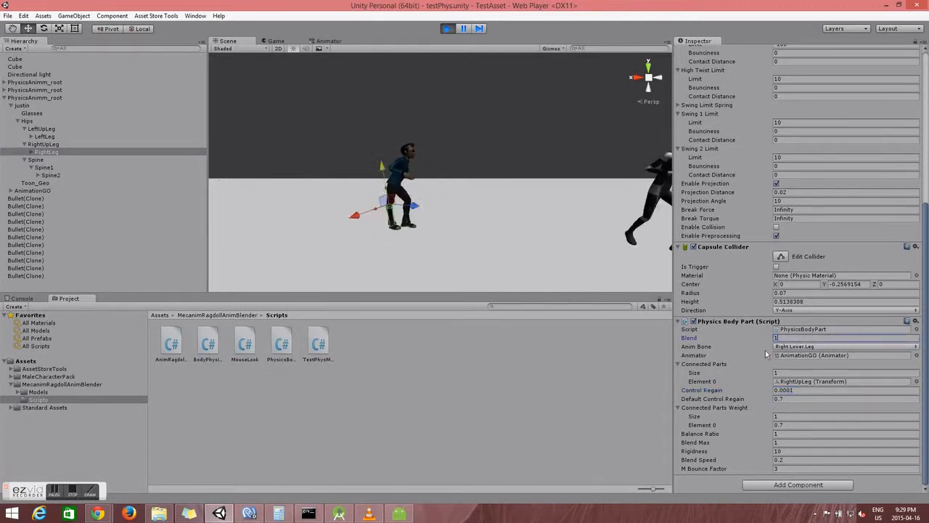
pyautogui.write('0.8')
pyautogui.press('Return')
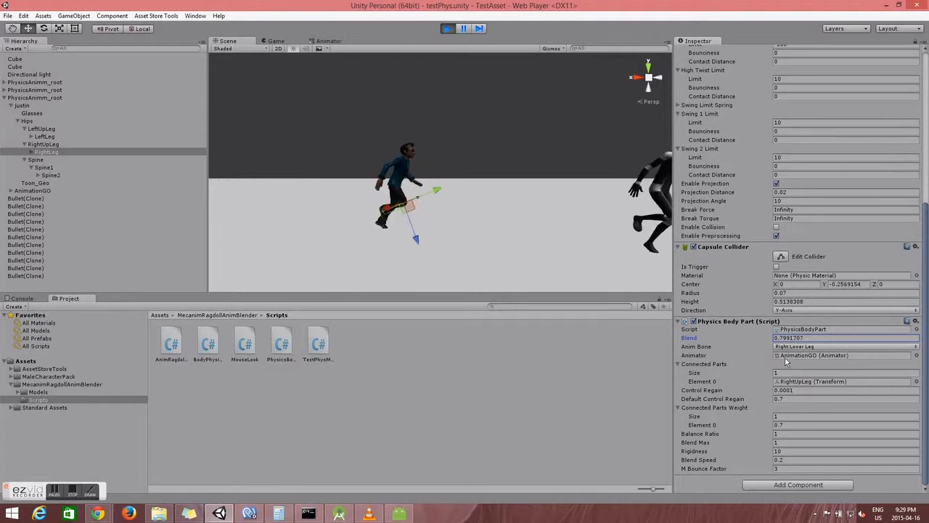
pyautogui.click(808, 338)
# Step: Select the ground cube, then review the right upper leg's body-part settings
pyautogui.click(440, 239)
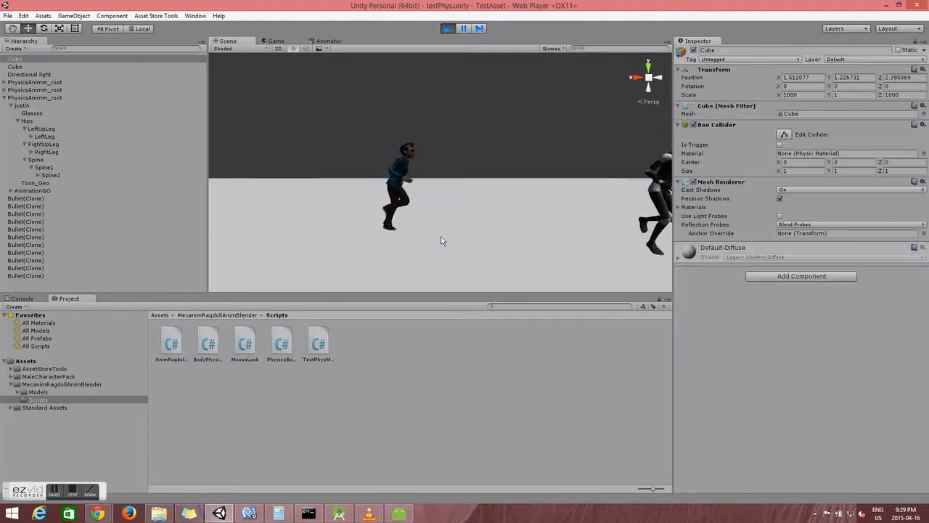
pyautogui.click(43, 144)
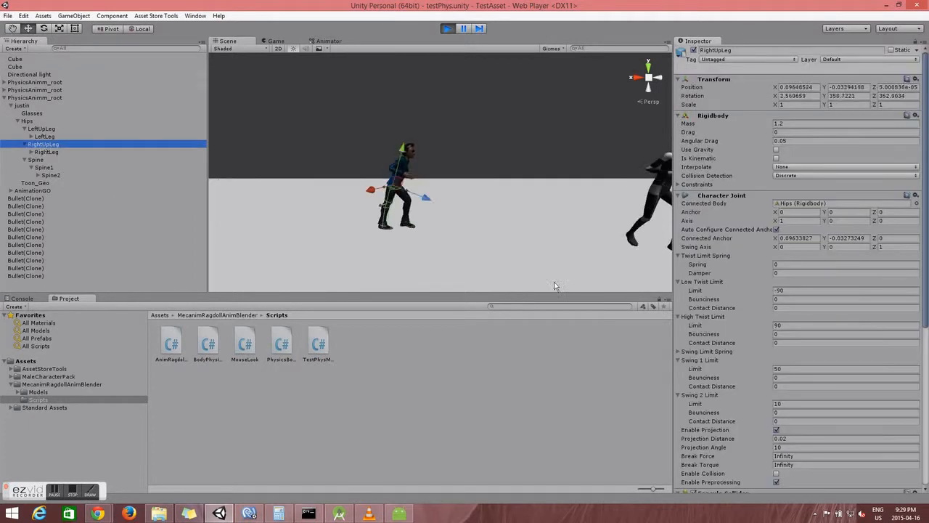
pyautogui.scroll(-10, 865, 375)
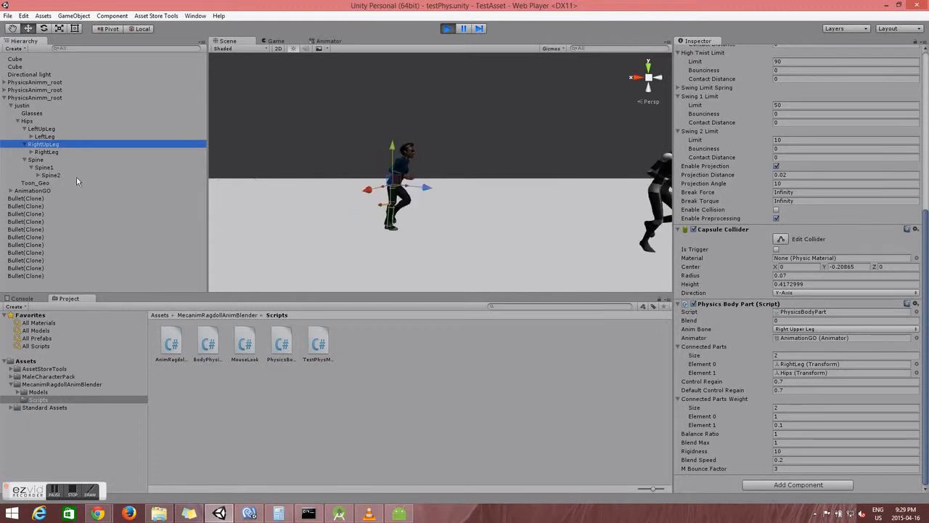
# Step: Set the right lower leg's Blend Max to 0.5, then reselect the ground cube
pyautogui.click(46, 152)
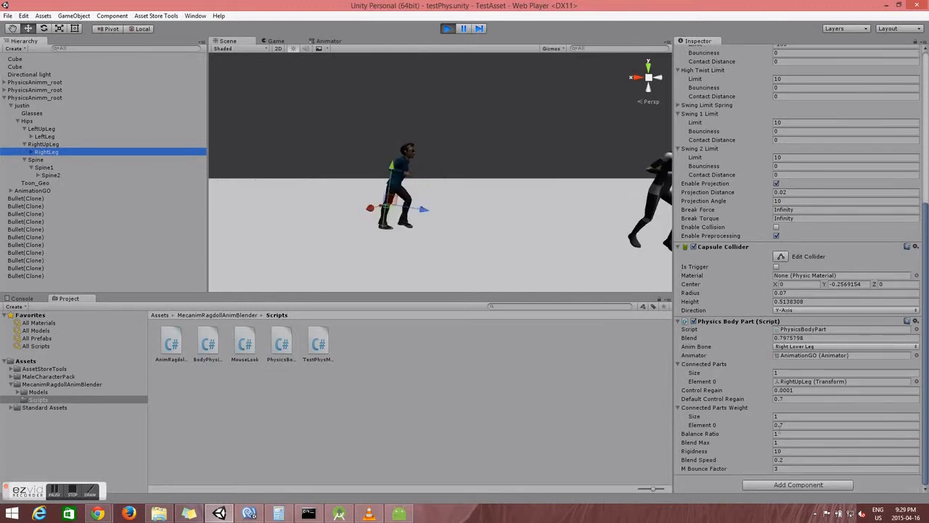
pyautogui.click(871, 442)
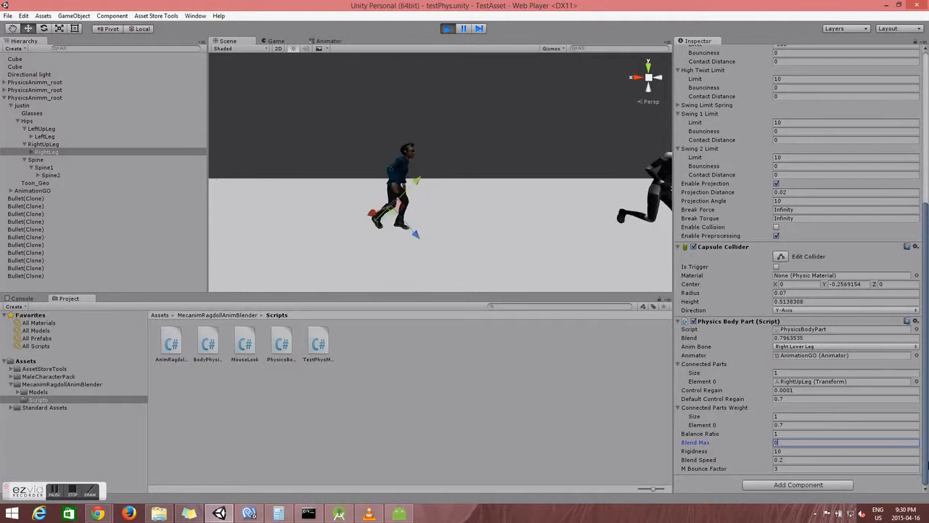
pyautogui.write('.5')
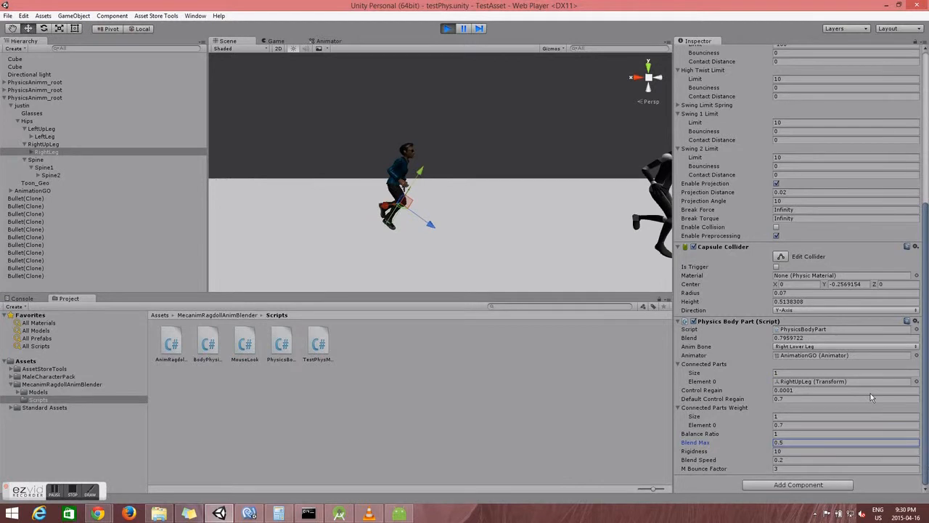
pyautogui.click(504, 184)
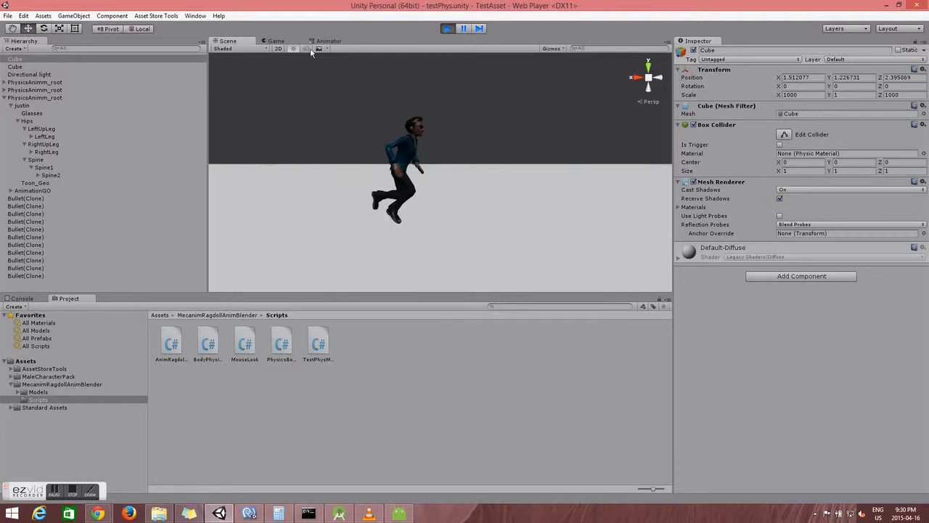
# Step: Shoot projectiles at the character in the Game view, then select PhysicsAnimm_root's Body Physics Controller
pyautogui.click(278, 40)
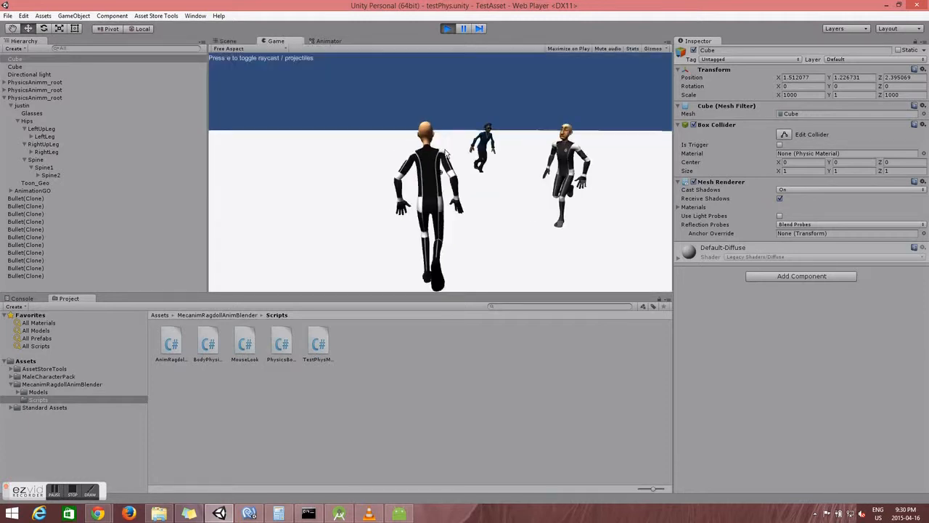
pyautogui.click(452, 156)
pyautogui.click(452, 157)
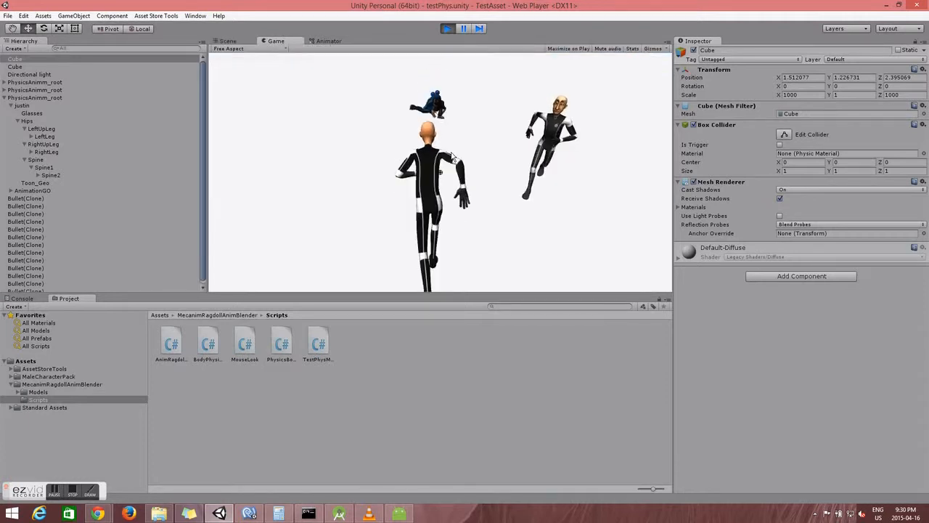
pyautogui.click(228, 41)
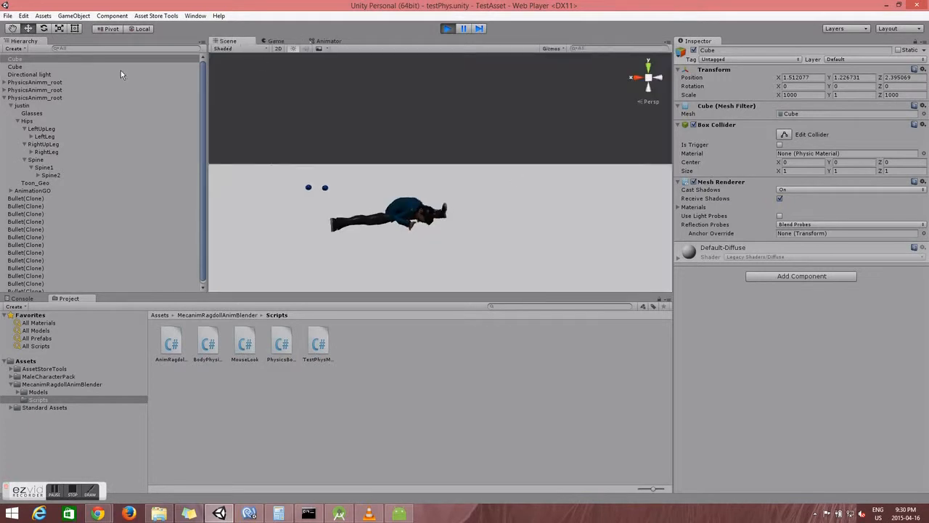
pyautogui.click(32, 98)
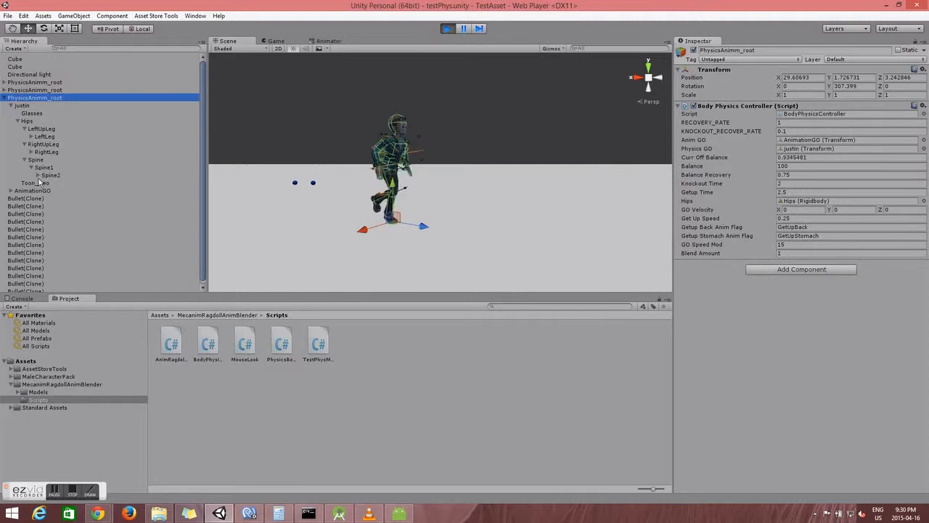
# Step: Inspect the RightLeg bone's Physics Body Part Blend value
pyautogui.click(48, 153)
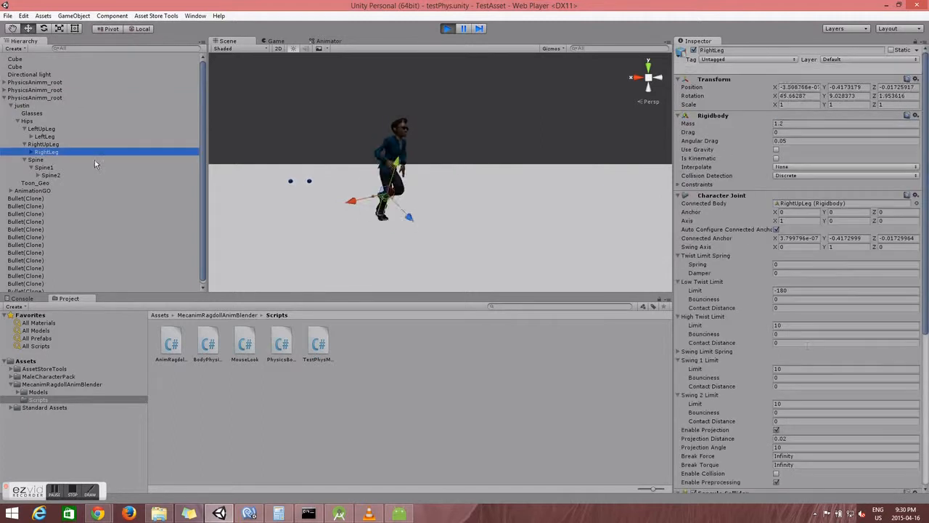
pyautogui.scroll(-15, 796, 399)
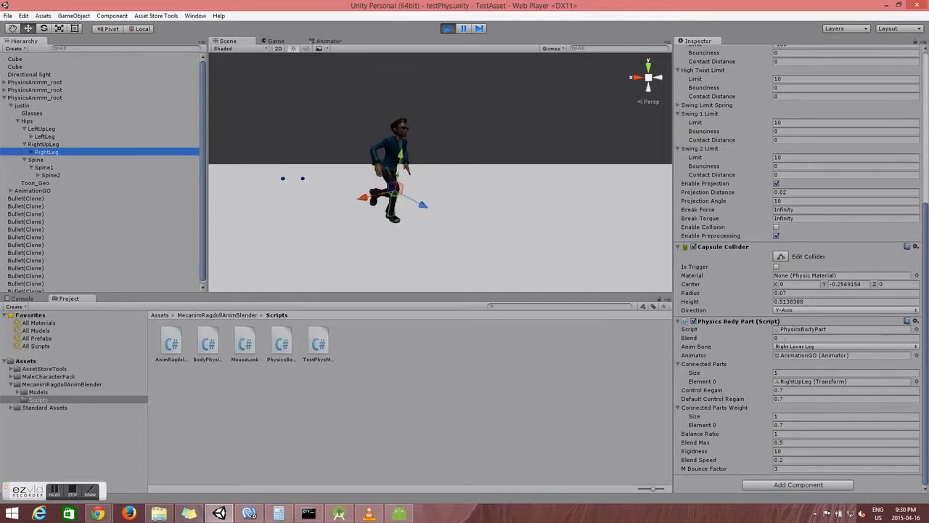
pyautogui.click(775, 339)
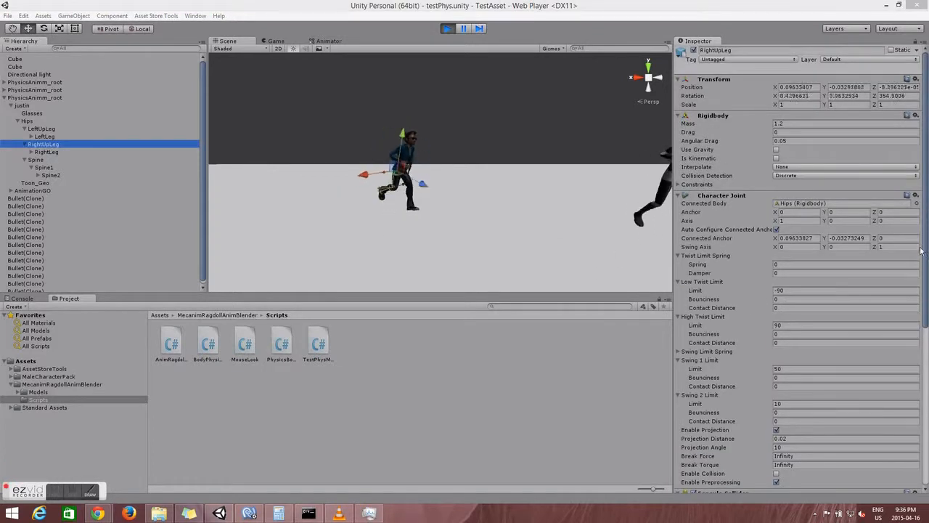
pyautogui.scroll(-10, 921, 250)
# Step: Shoot projectiles at the character, then expand Spine2 and Neck to reveal the Head bone
pyautogui.moveTo(539, 214); pyautogui.dragTo(447, 203, button='right')
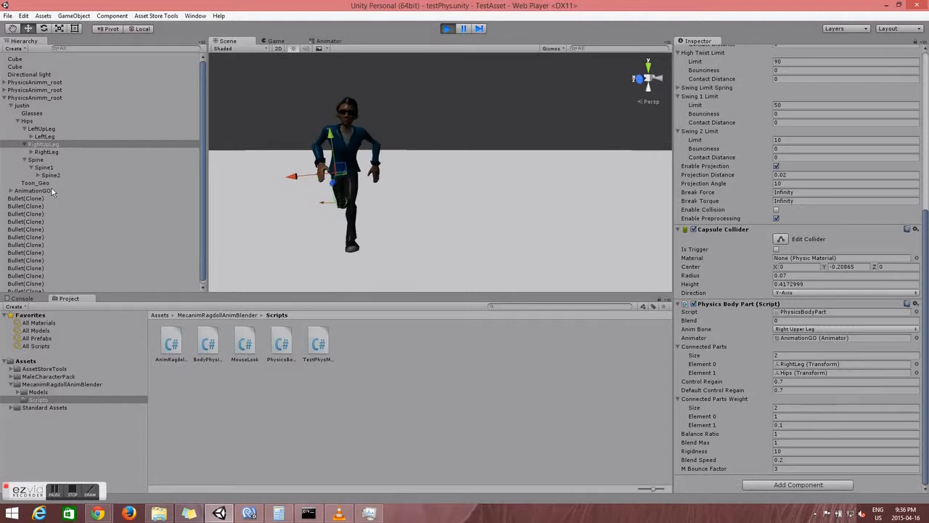
pyautogui.click(280, 41)
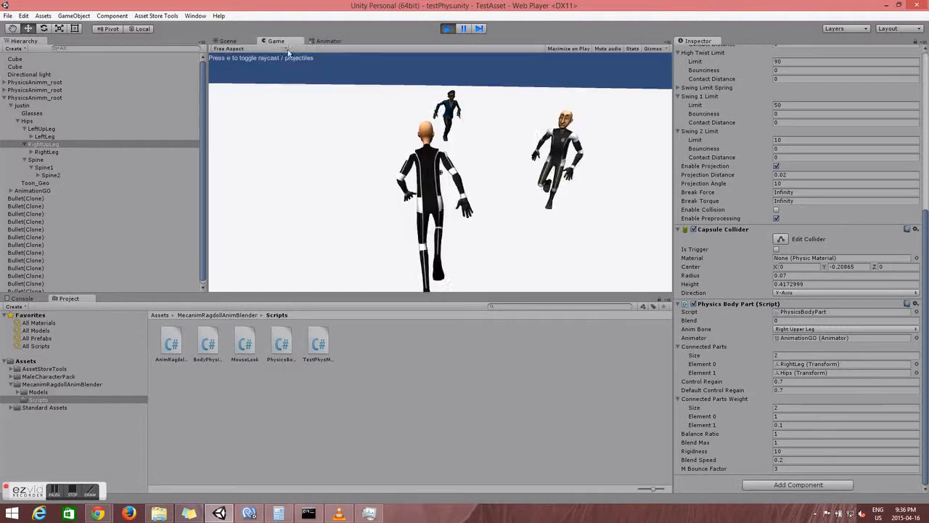
pyautogui.click(434, 125)
pyautogui.click(434, 126)
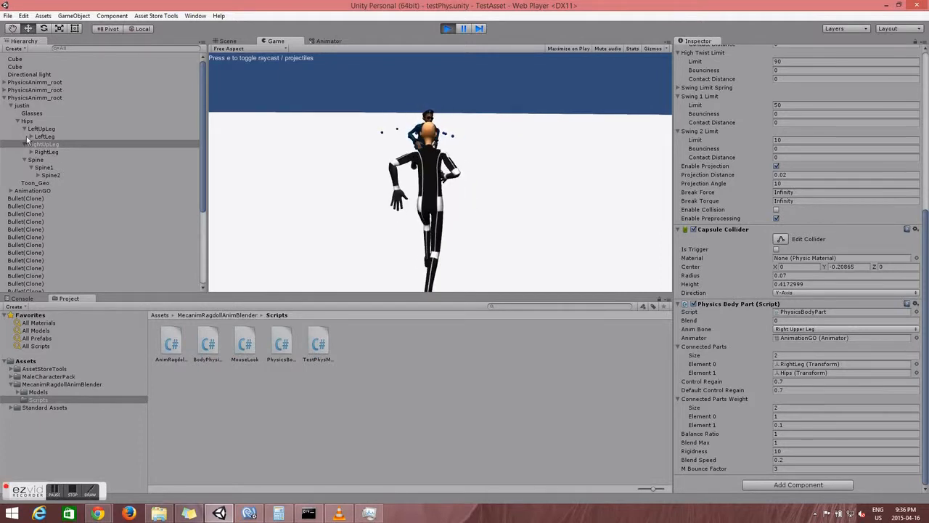
pyautogui.click(38, 175)
pyautogui.click(44, 191)
# Step: Set the Head bone's Rigidness from 1000 to 100000, then select PhysicsAnimm_root
pyautogui.click(63, 198)
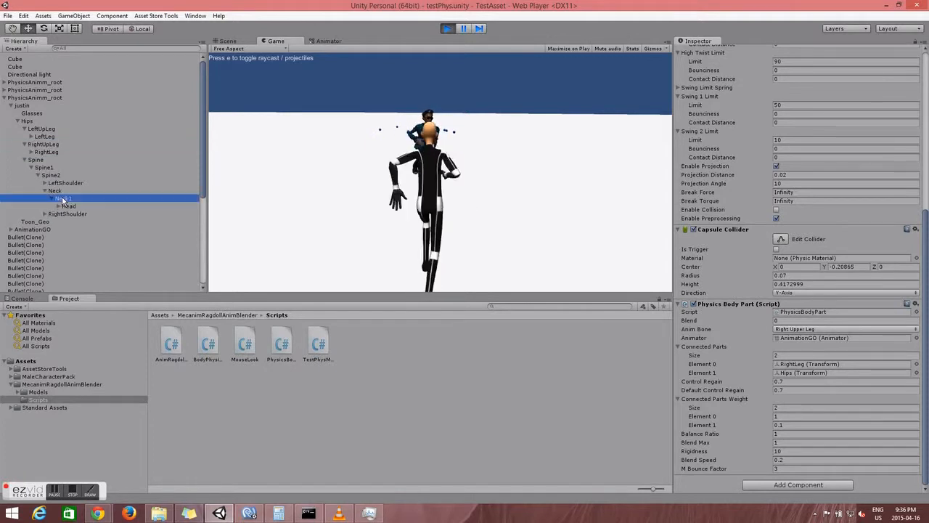
pyautogui.click(68, 207)
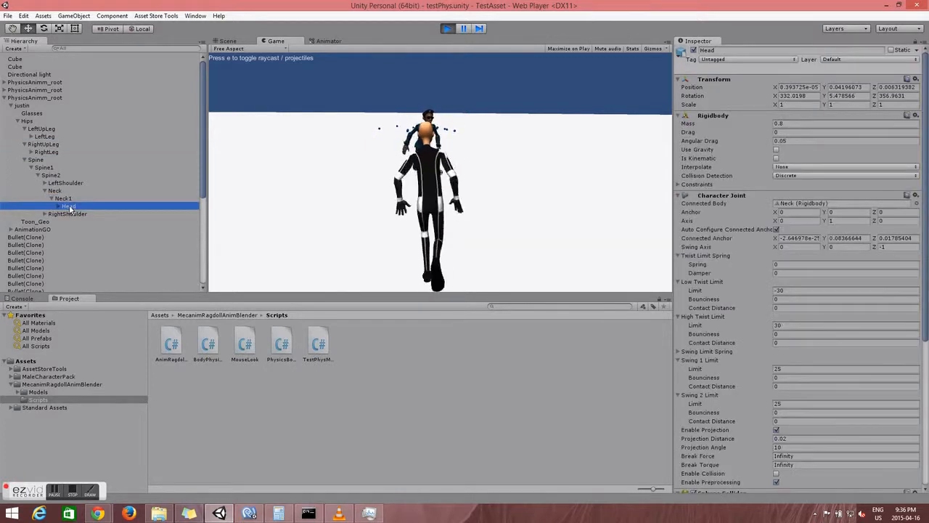
pyautogui.scroll(-6, 765, 220)
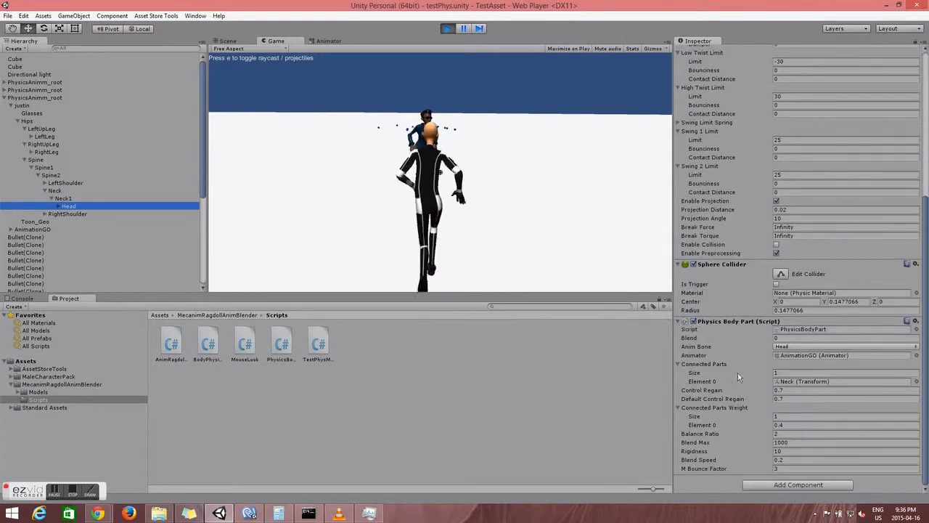
pyautogui.click(791, 452)
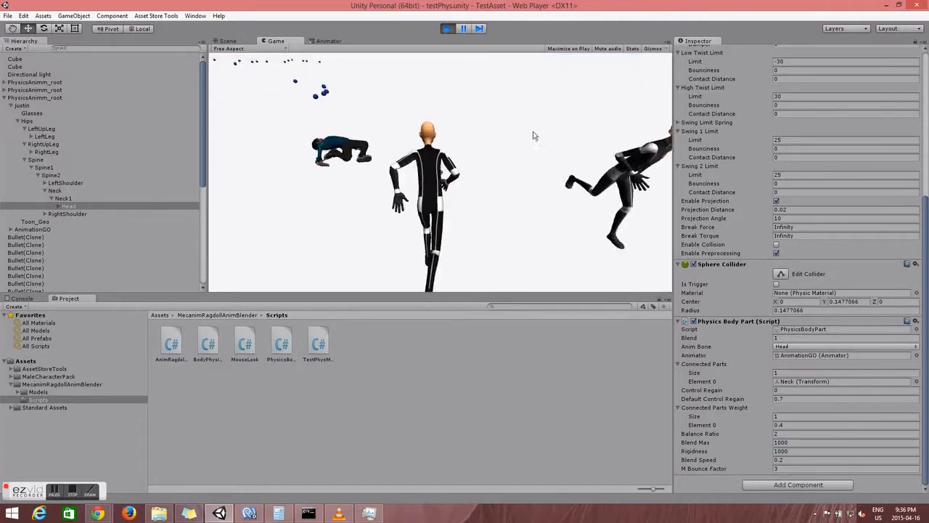
pyautogui.click(798, 451)
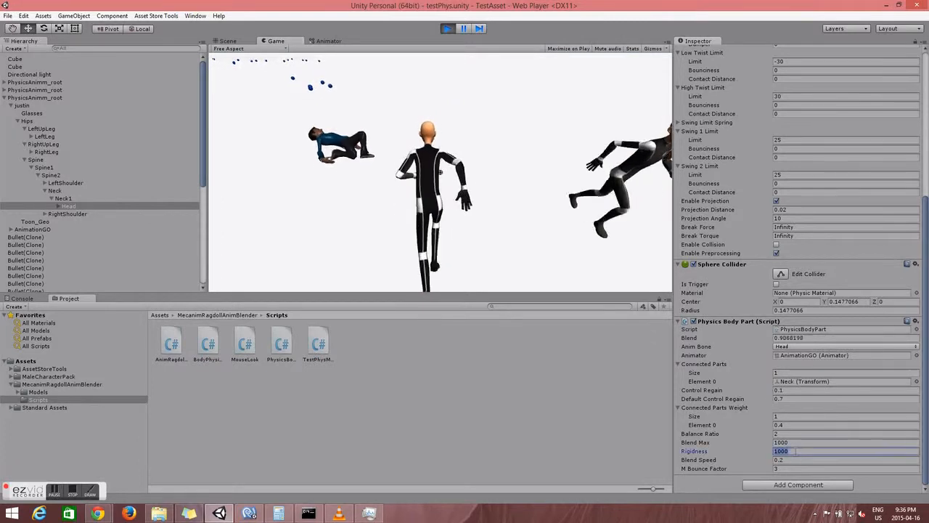
pyautogui.write('100000')
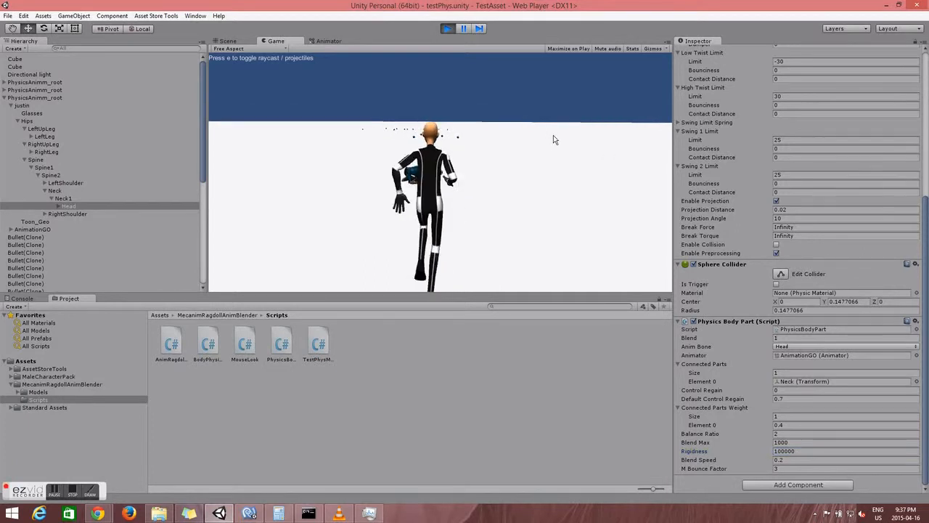
pyautogui.click(39, 97)
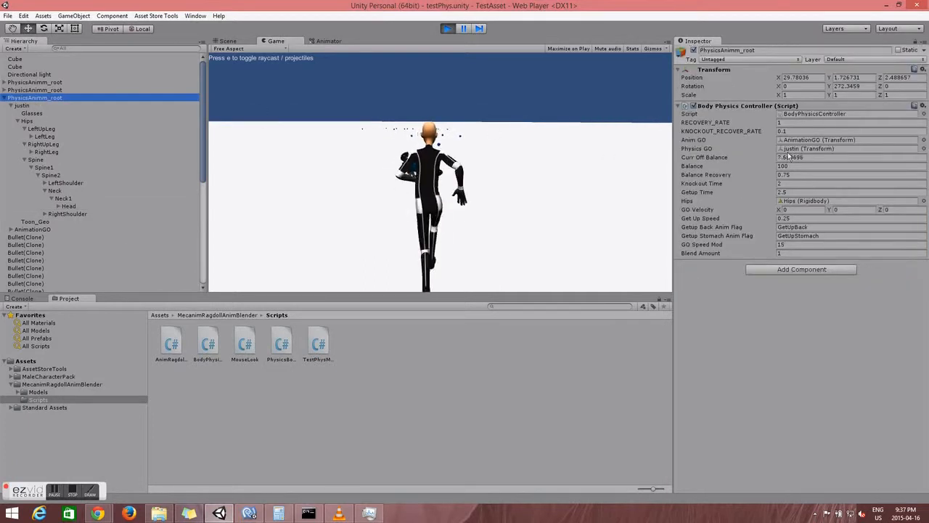
# Step: Set Curr Off Balance to 0 and Balance to 1000, then reselect the Head bone
pyautogui.click(715, 154)
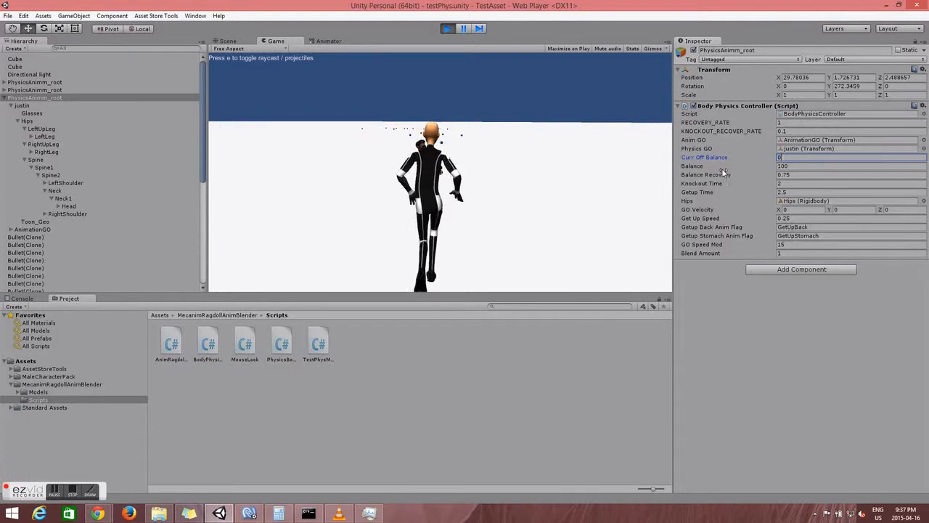
pyautogui.click(797, 165)
pyautogui.write('1000')
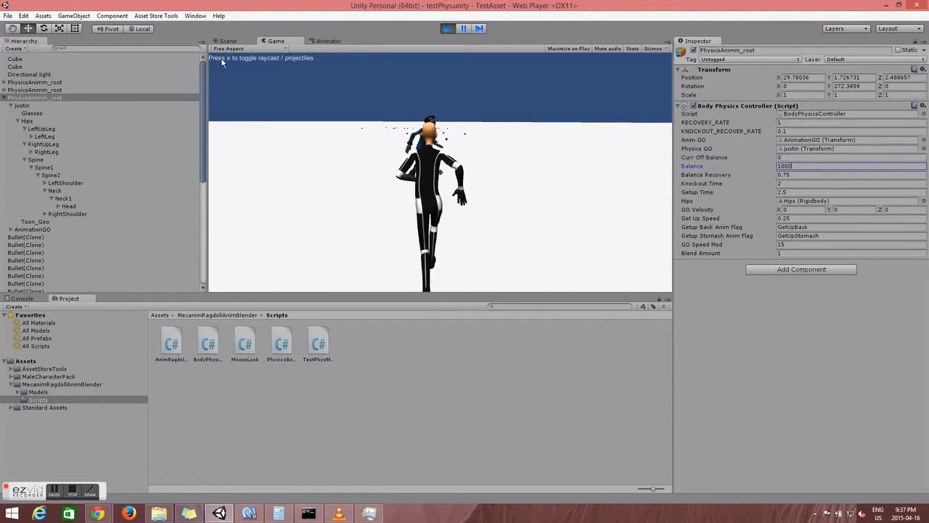
pyautogui.click(68, 206)
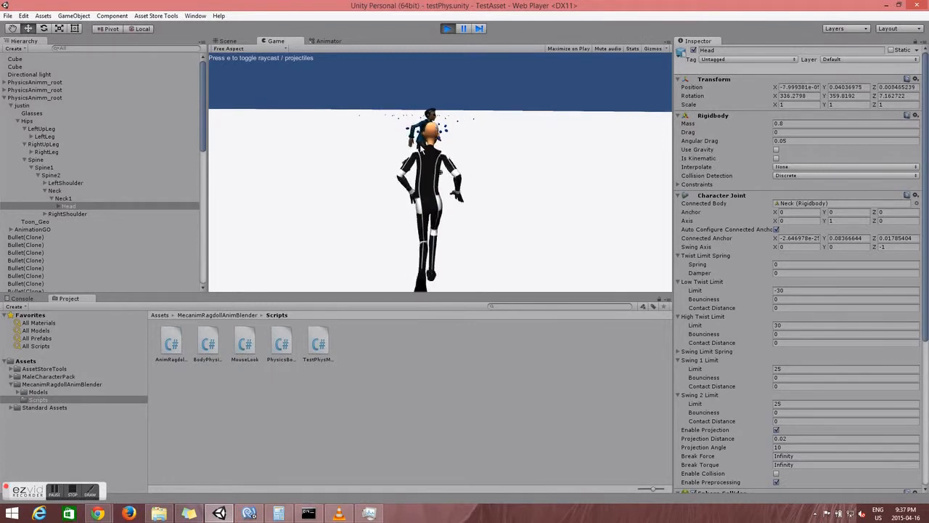
# Step: Set the Head's Physics Body Part Rigidness to 1
pyautogui.scroll(-3, 839, 408)
pyautogui.scroll(-5, 856, 283)
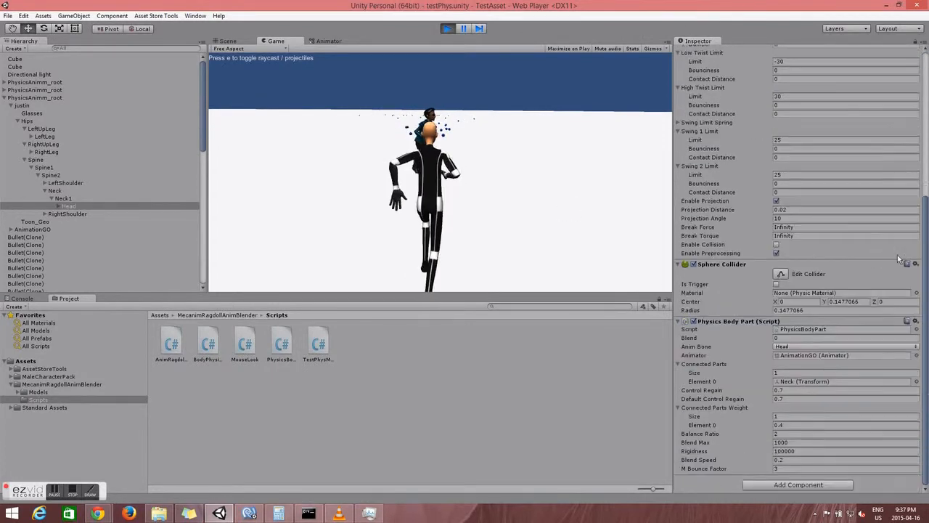
pyautogui.click(799, 443)
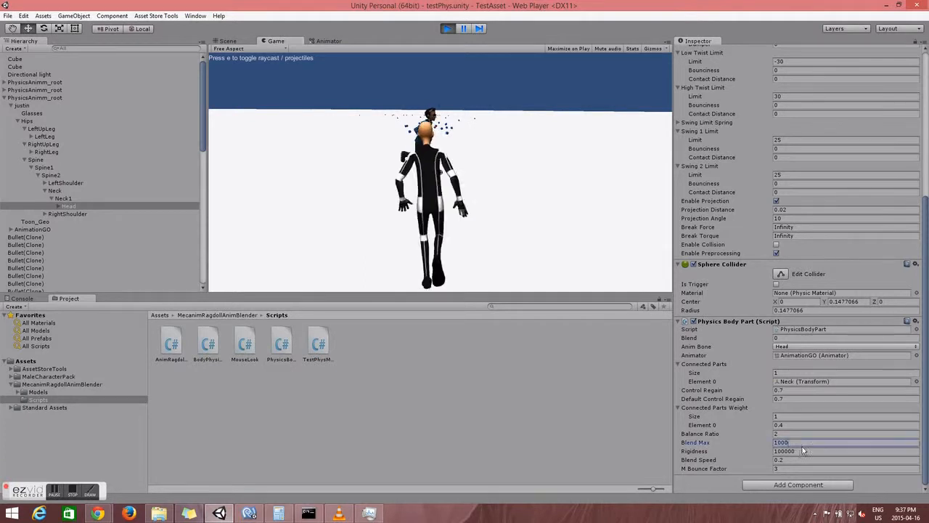
pyautogui.press('Tab')
pyautogui.write('1')
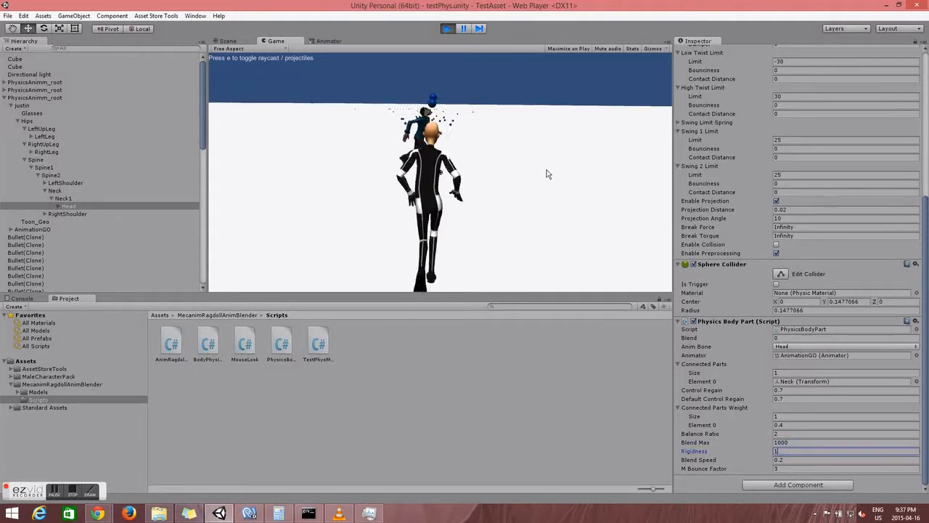
# Step: Fire projectiles at the ragdoll's head to test Rigidness 1
pyautogui.click(548, 175)
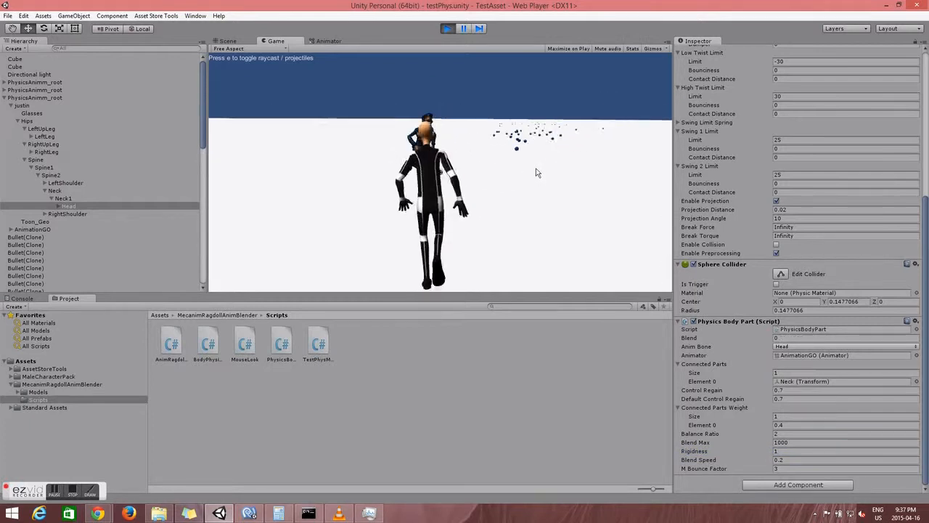
pyautogui.click(533, 174)
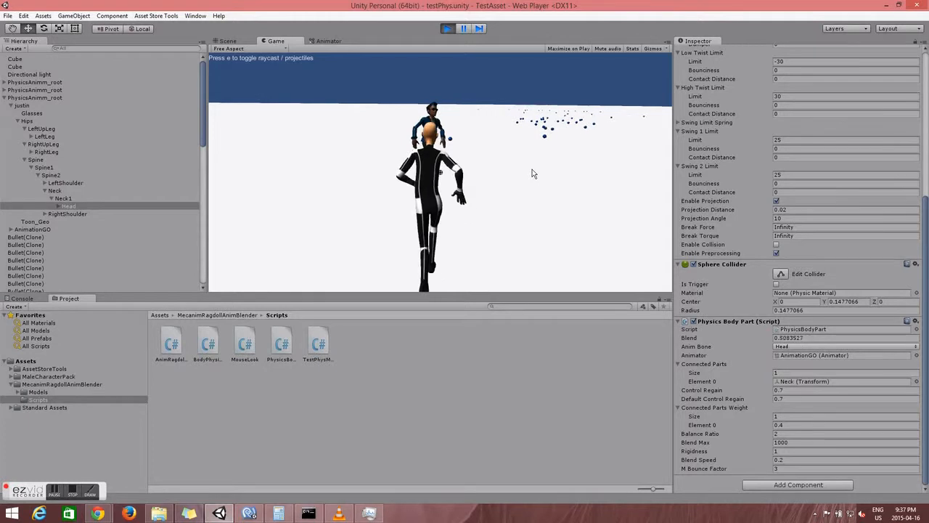
pyautogui.click(533, 173)
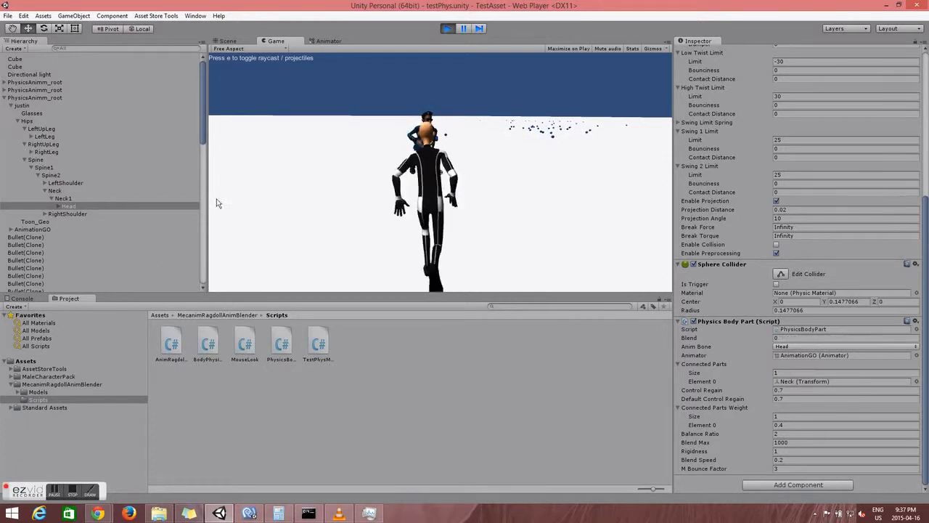
pyautogui.click(779, 452)
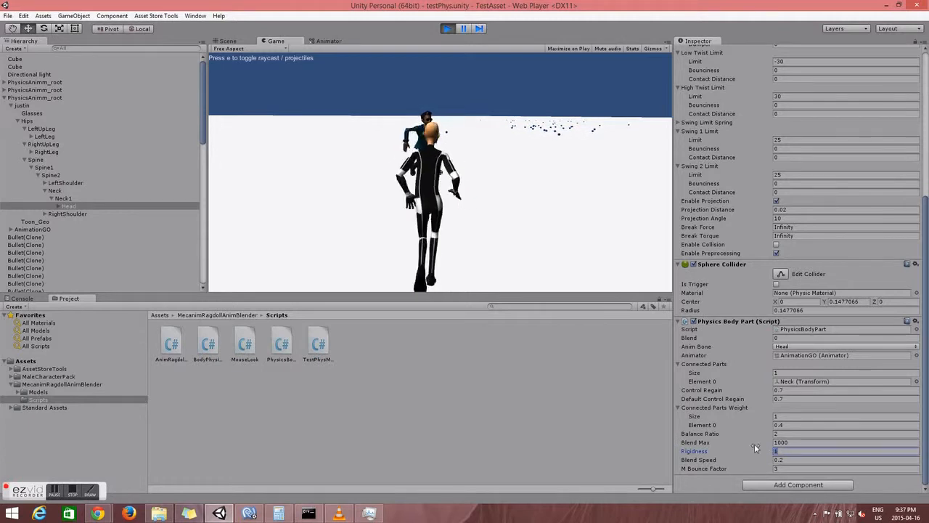
pyautogui.scroll(8, 814, 329)
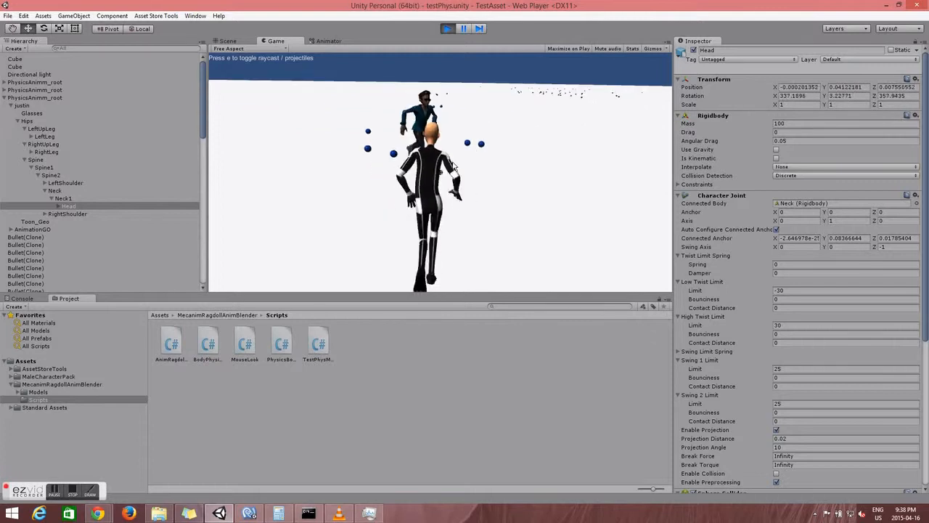
# Step: Lower the Head's Rigidbody Mass from 100 to 0.8
pyautogui.scroll(-5, 846, 274)
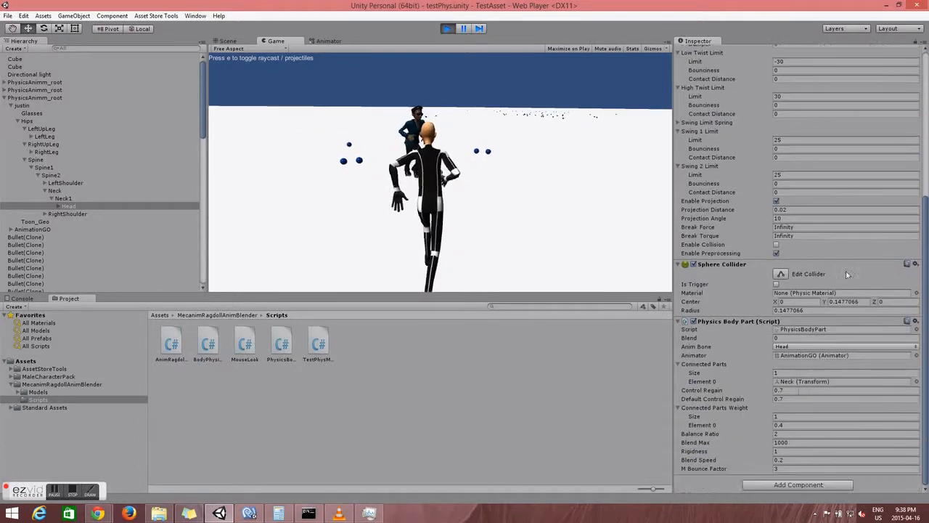
pyautogui.scroll(5, 798, 218)
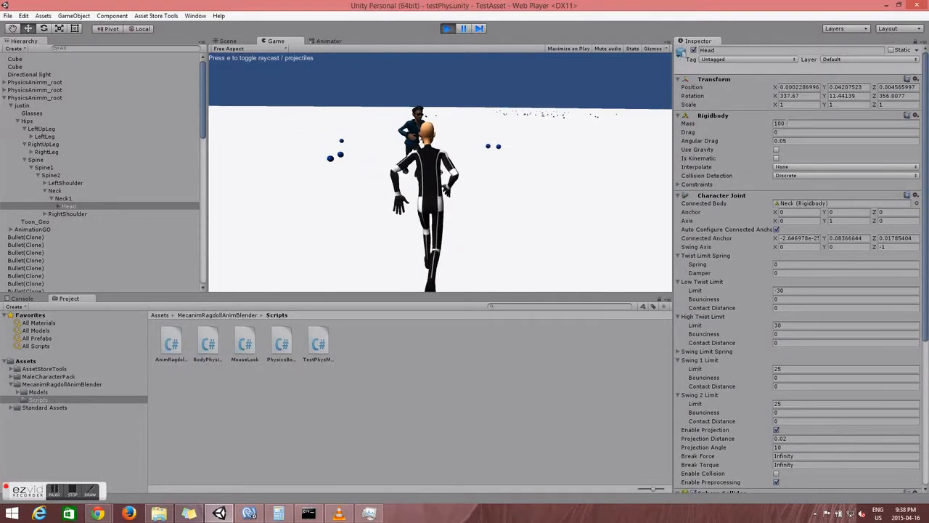
pyautogui.click(789, 116)
pyautogui.click(788, 116)
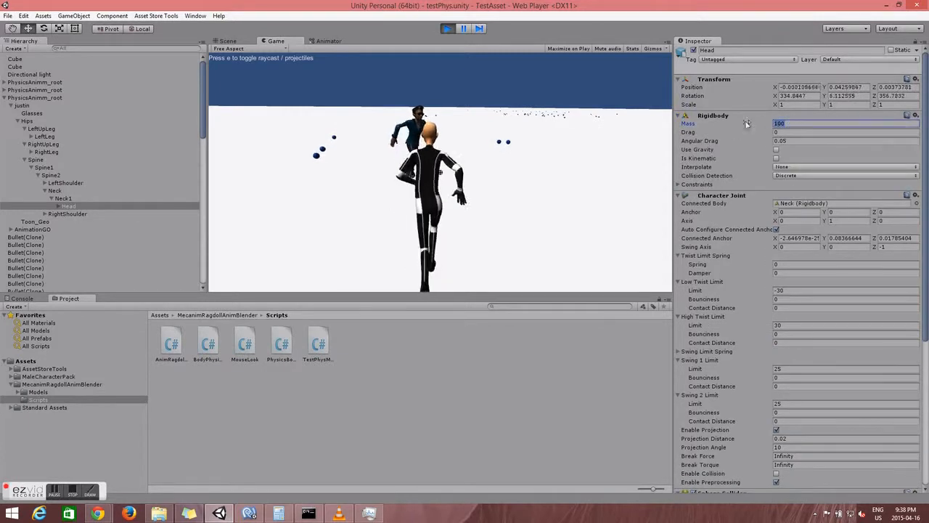
pyautogui.write('0.8')
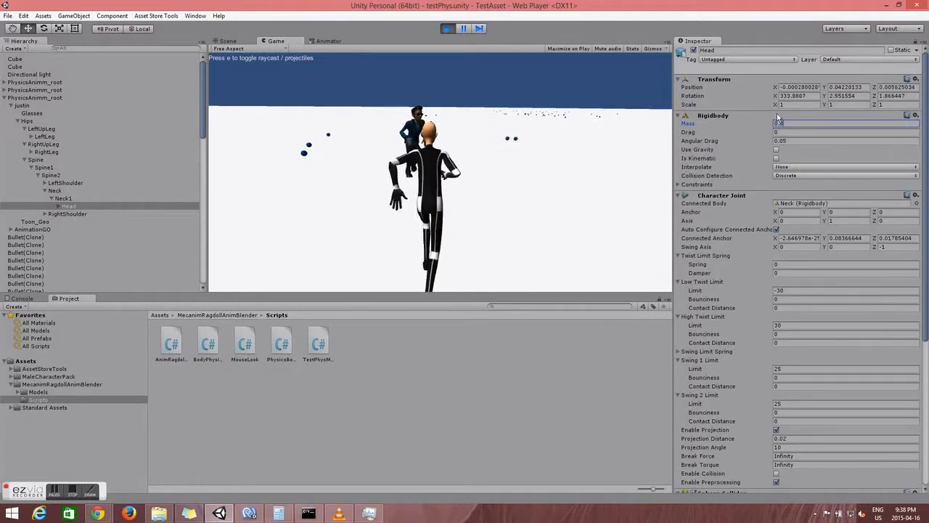
pyautogui.scroll(-6, 759, 303)
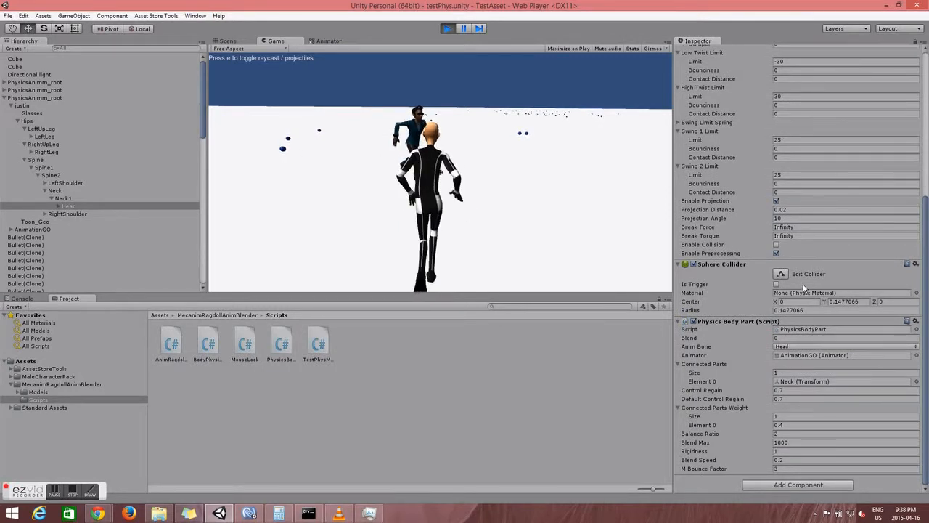
pyautogui.click(766, 453)
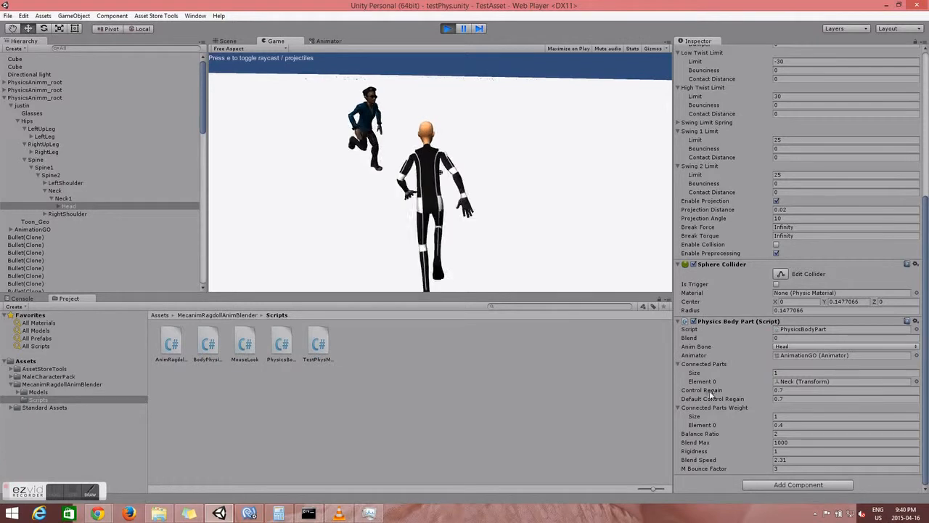
# Step: Set the Head's Blend Speed to 0.001 and shoot the character to test it
pyautogui.click(788, 460)
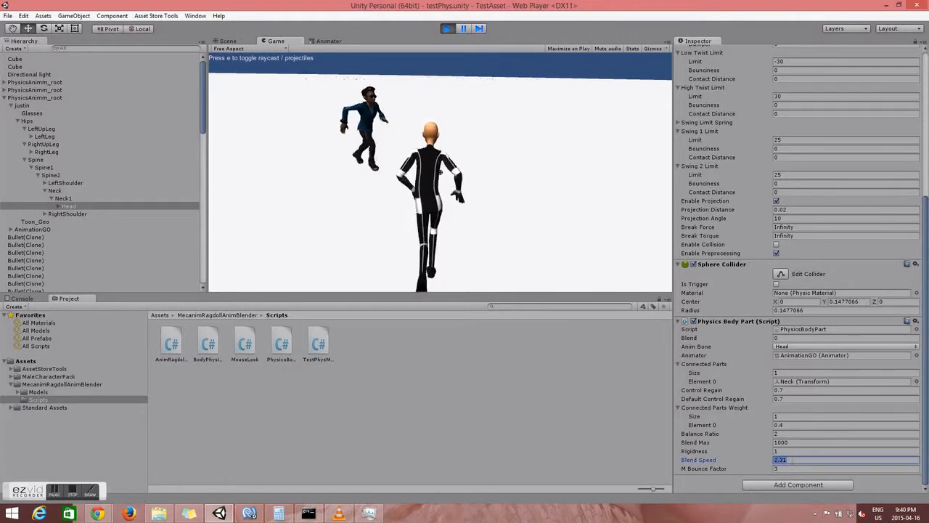
pyautogui.write('0.001')
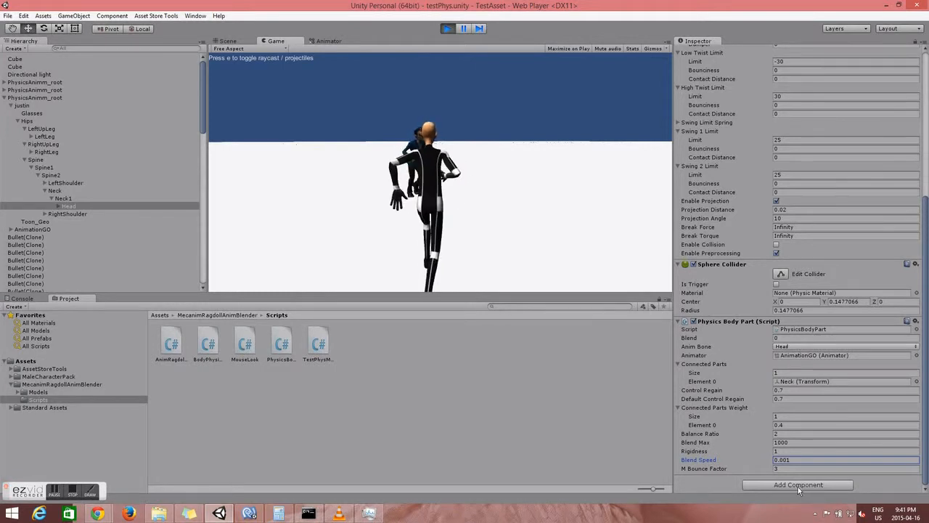
pyautogui.click(458, 185)
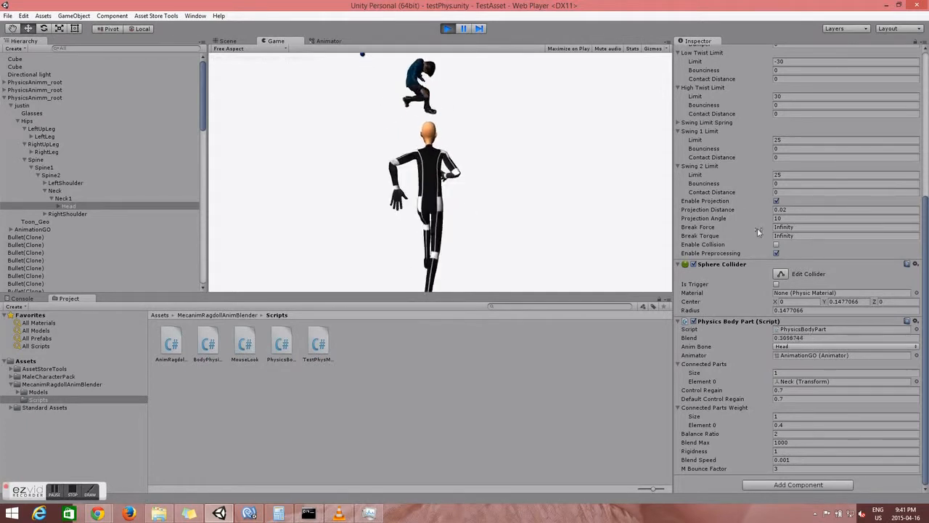
pyautogui.click(505, 147)
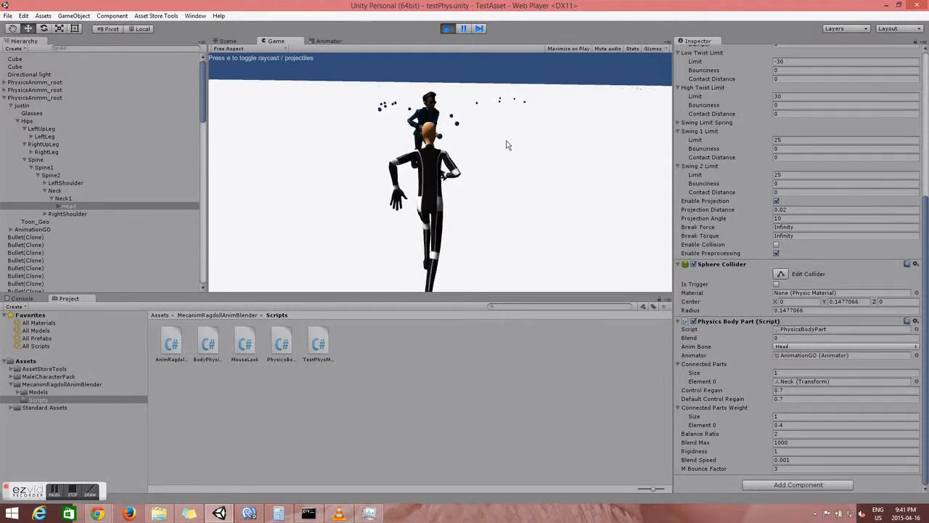
# Step: Change the Head's Blend Speed to 0.2 and shoot the character again
pyautogui.moveTo(790, 460); pyautogui.dragTo(780, 460)
pyautogui.write('2')
pyautogui.click(533, 214)
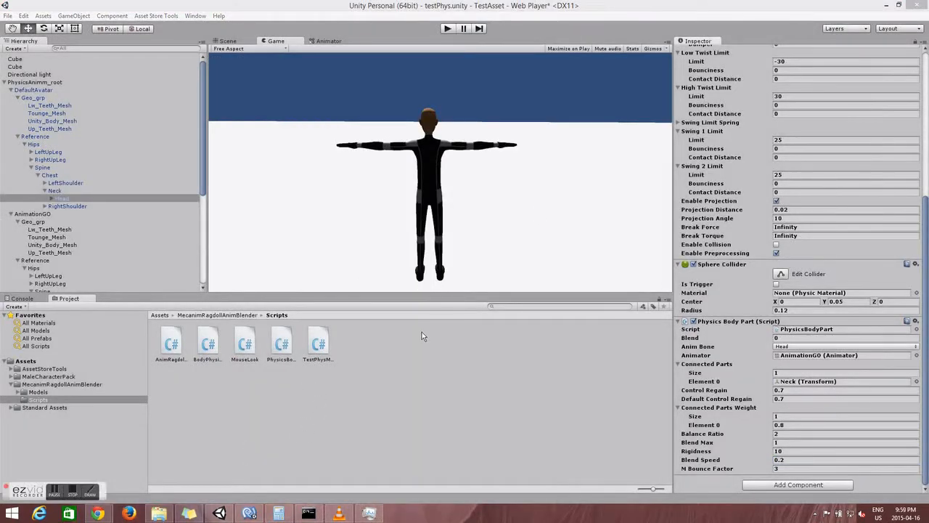
pyautogui.click(789, 469)
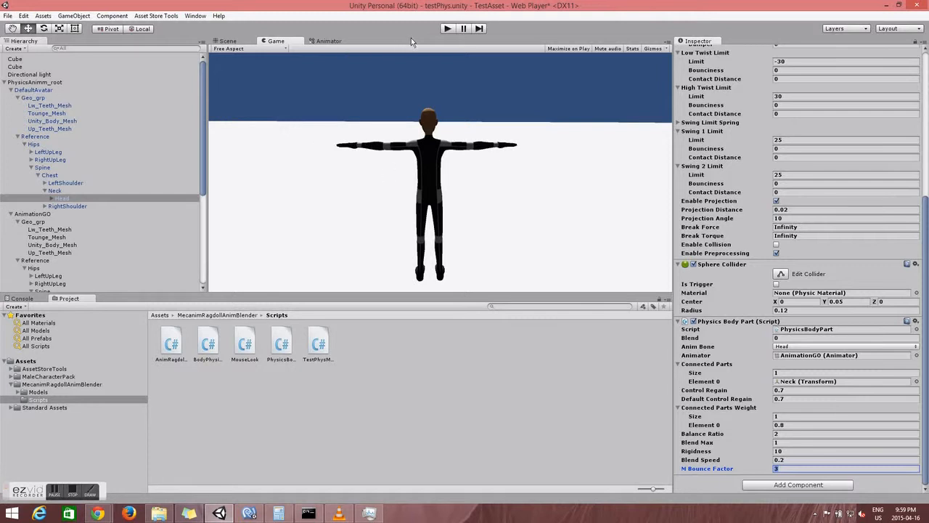
# Step: Start Play mode, set the Head's Bounce Factor to 1 and shoot the character
pyautogui.click(446, 29)
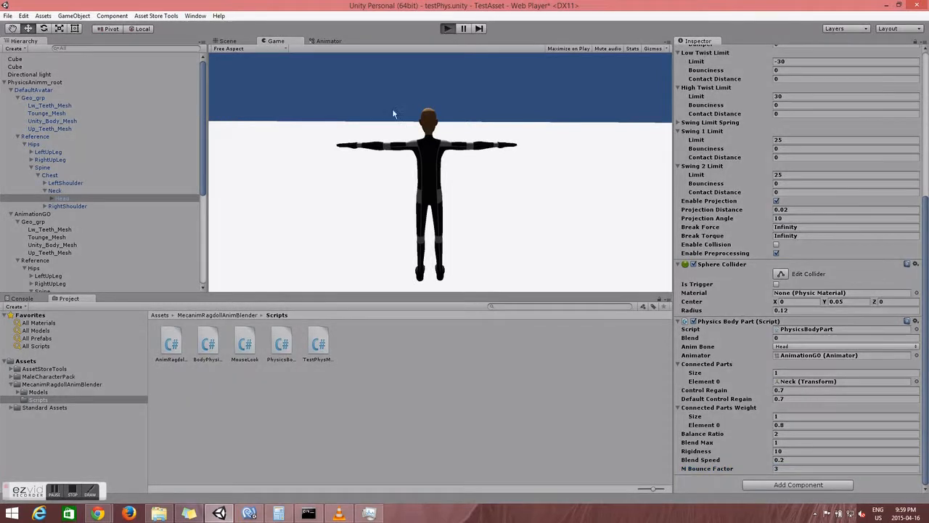
pyautogui.moveTo(792, 468); pyautogui.dragTo(751, 469)
pyautogui.write('1')
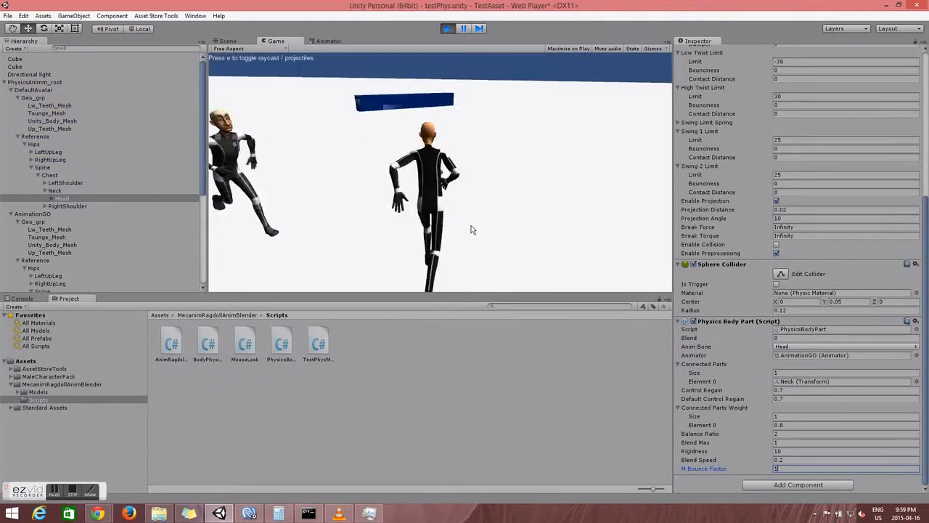
pyautogui.click(473, 227)
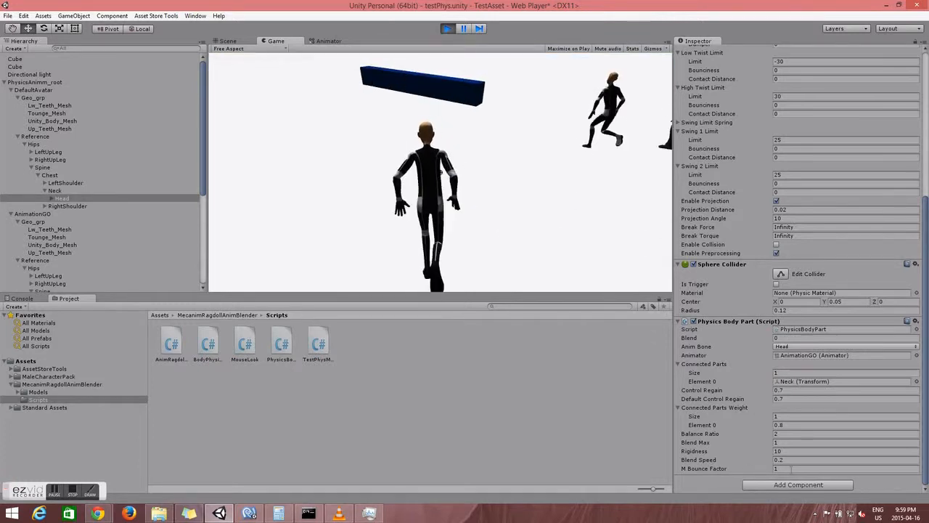
# Step: Raise the Head's Bounce Factor to 300 and shoot the character again
pyautogui.click(745, 469)
pyautogui.write('300')
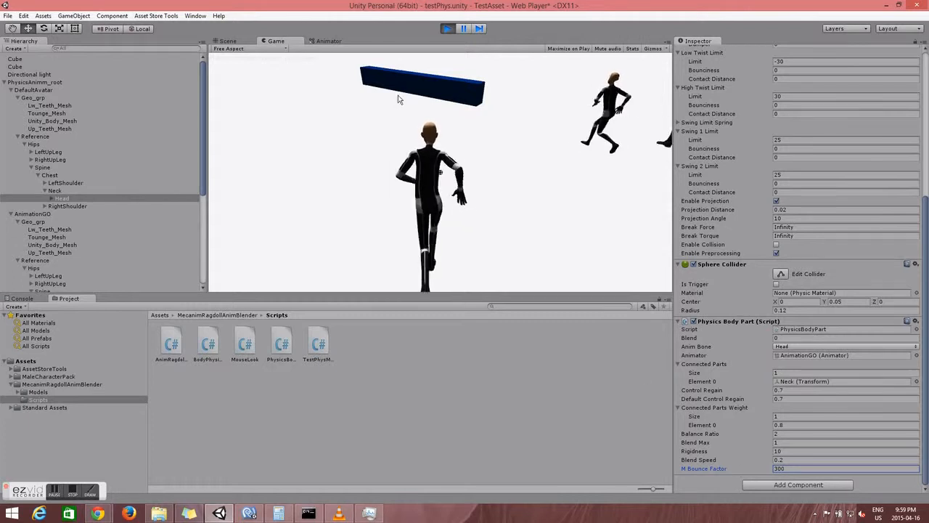
pyautogui.click(390, 127)
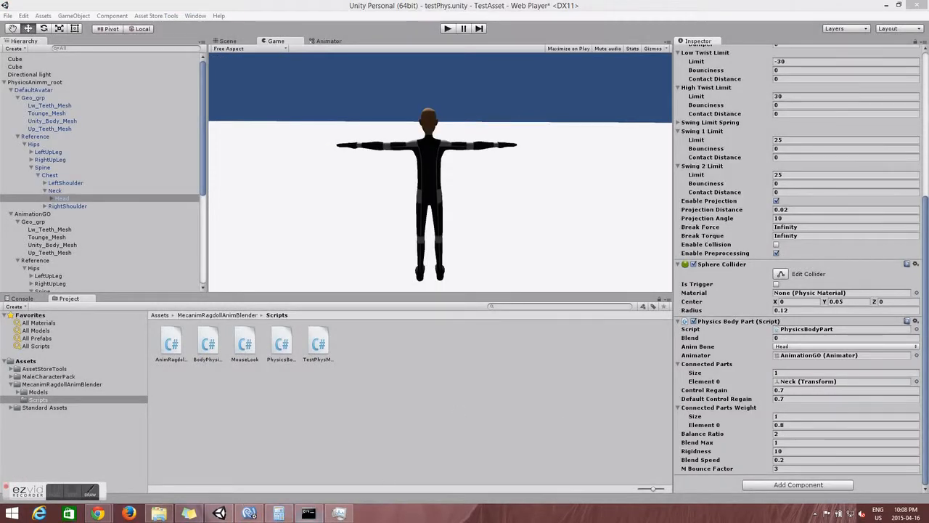
pyautogui.moveTo(249, 514)
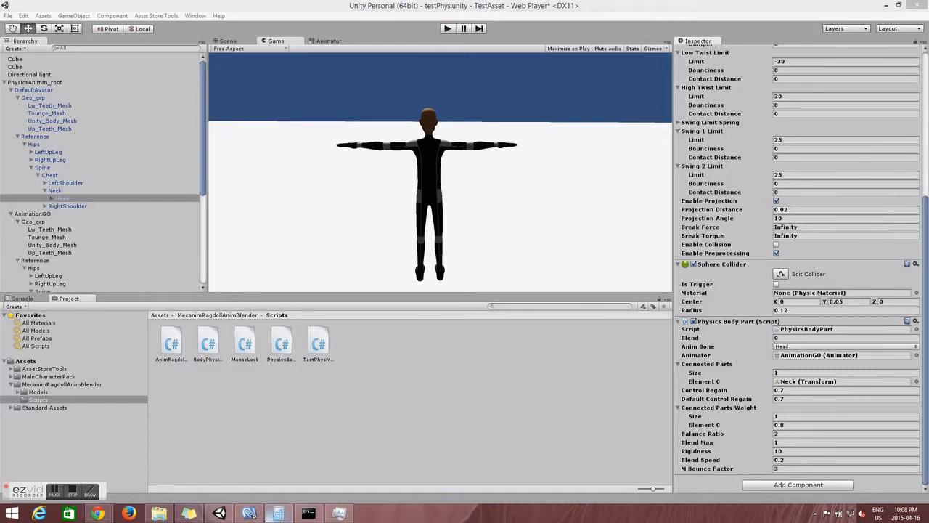
# Step: Switch to PhysicsBodyPart.cs in MonoDevelop and highlight the ApplyForce method line
pyautogui.click(250, 514)
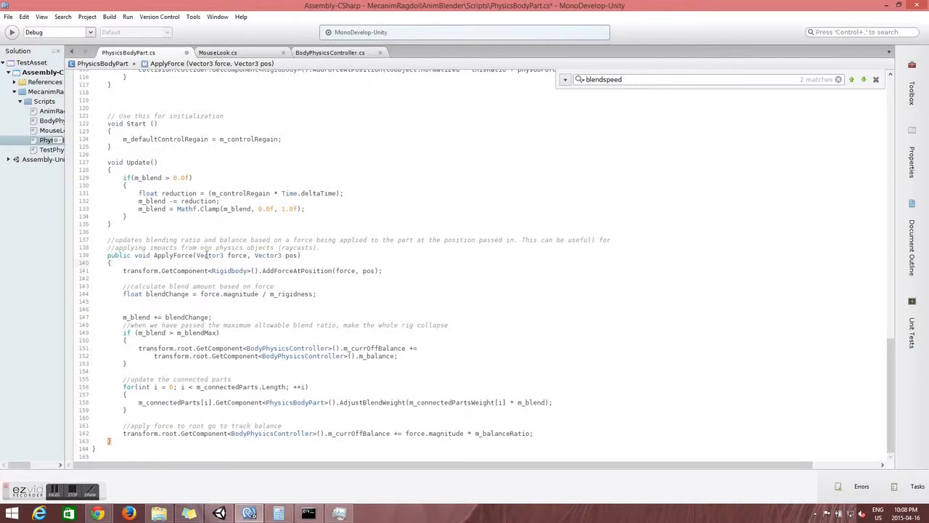
pyautogui.moveTo(111, 255)
pyautogui.mouseDown()
pyautogui.moveTo(335, 245)
pyautogui.moveTo(351, 263)
pyautogui.moveTo(343, 254)
pyautogui.mouseUp()
pyautogui.click(343, 253)
# Step: Highlight the 'Vector3 force' and 'Vector3 pos' parameters of ApplyForce on line 139
pyautogui.click(195, 256)
pyautogui.moveTo(195, 256); pyautogui.dragTo(250, 255)
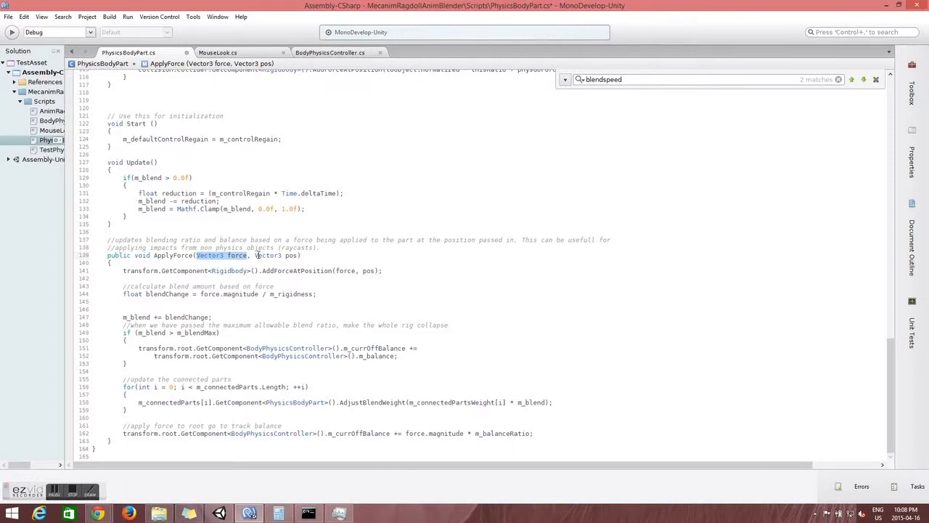
pyautogui.click(253, 255)
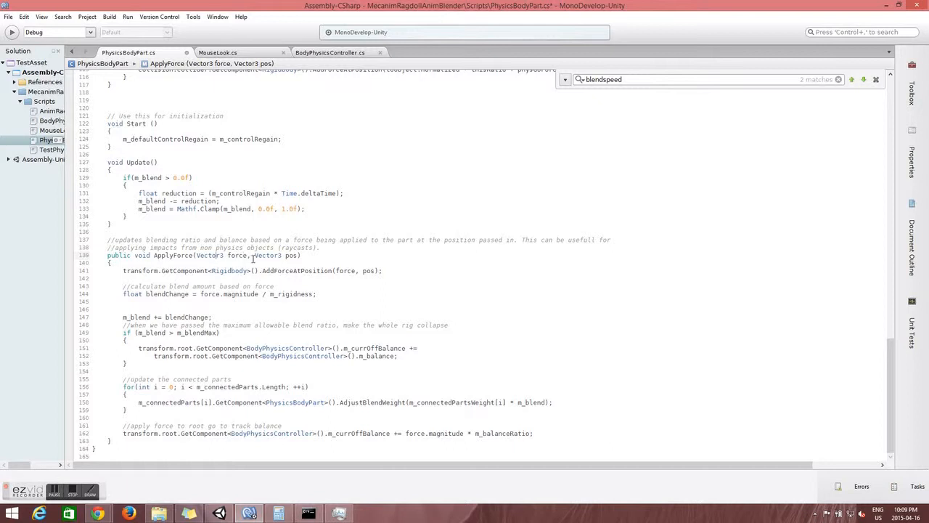
pyautogui.moveTo(253, 255); pyautogui.dragTo(300, 256)
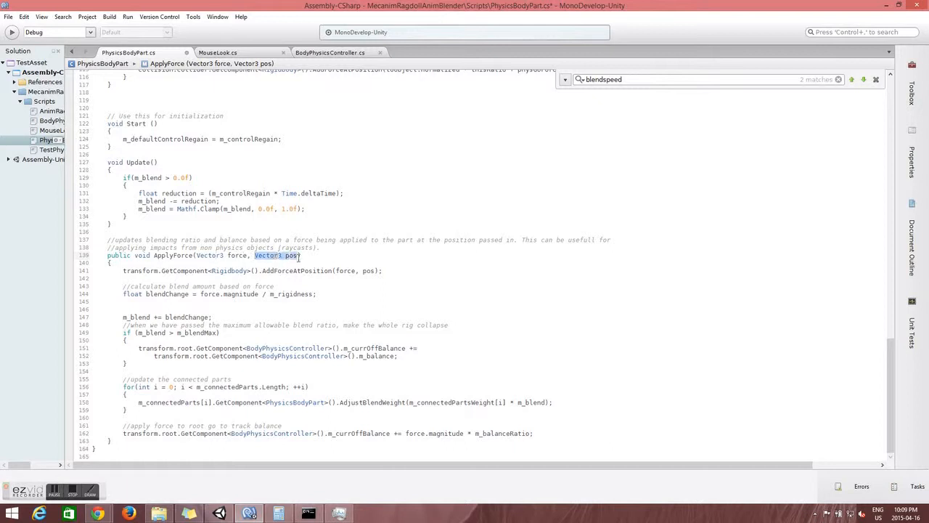
pyautogui.click(284, 255)
pyautogui.doubleClick(287, 255)
pyautogui.moveTo(254, 255); pyautogui.dragTo(298, 255)
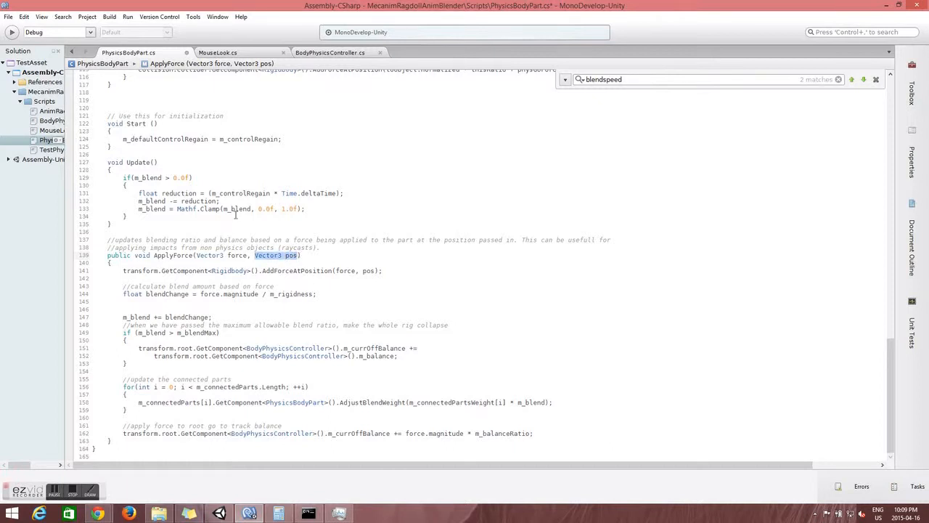